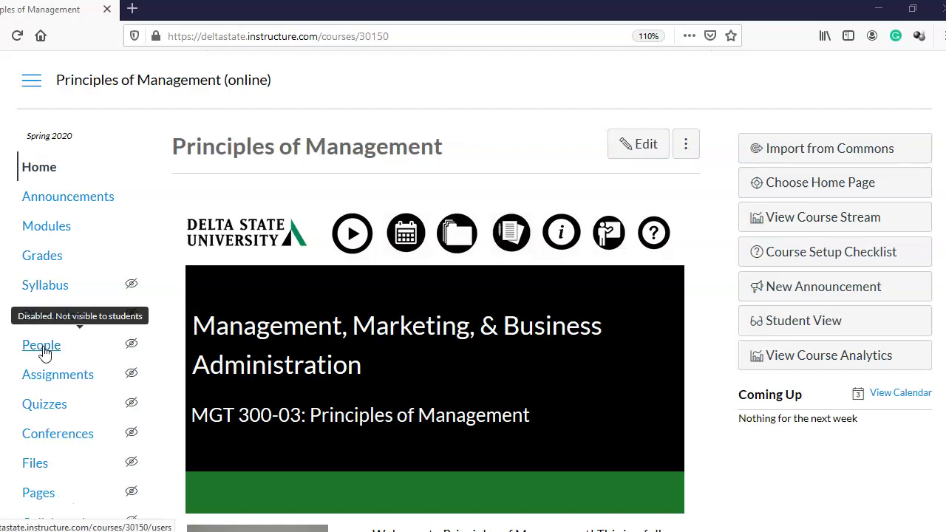
Open the course's People page and look through the student roster.
left_click(41, 346)
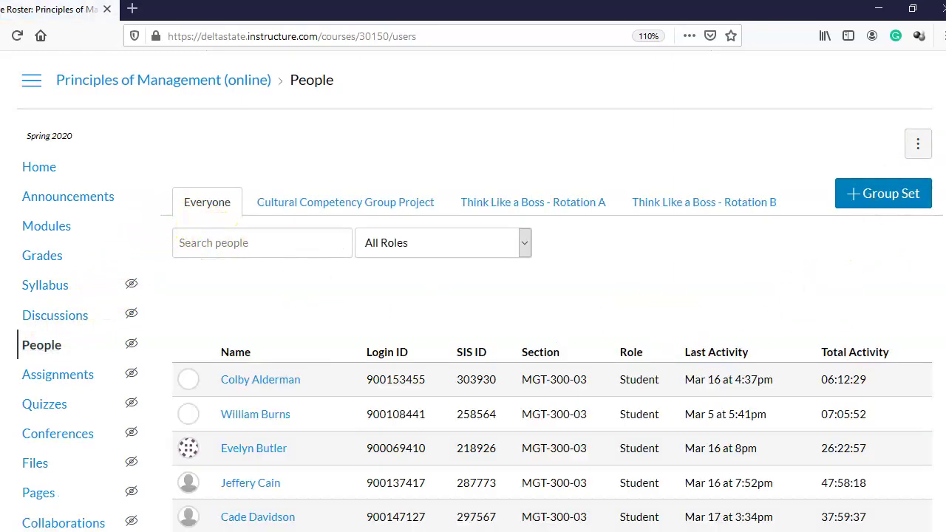
scroll(473, 296, "down", 3)
scroll(473, 295, "down", 9)
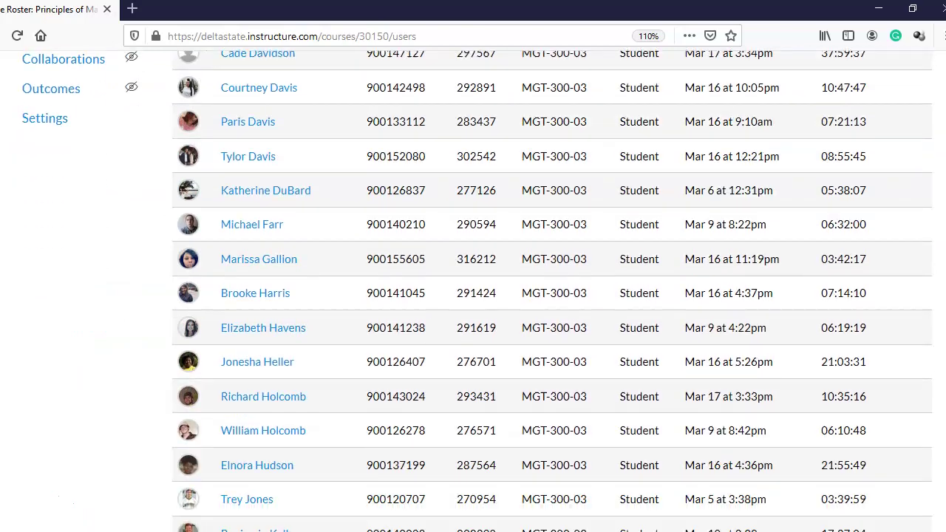
scroll(940, 74, "up", 10)
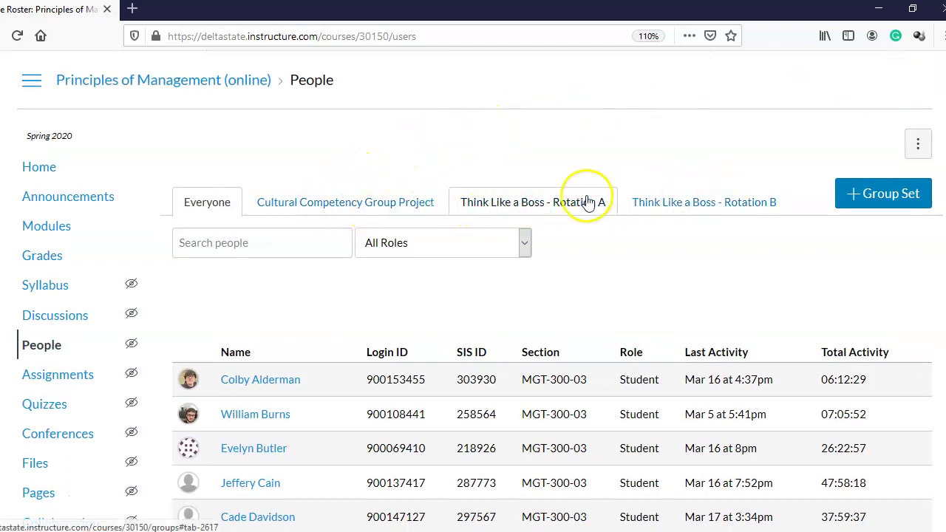
Open the Cultural Competency Group Project set and examine its groups, their leaders and the members of individual groups.
left_click(275, 211)
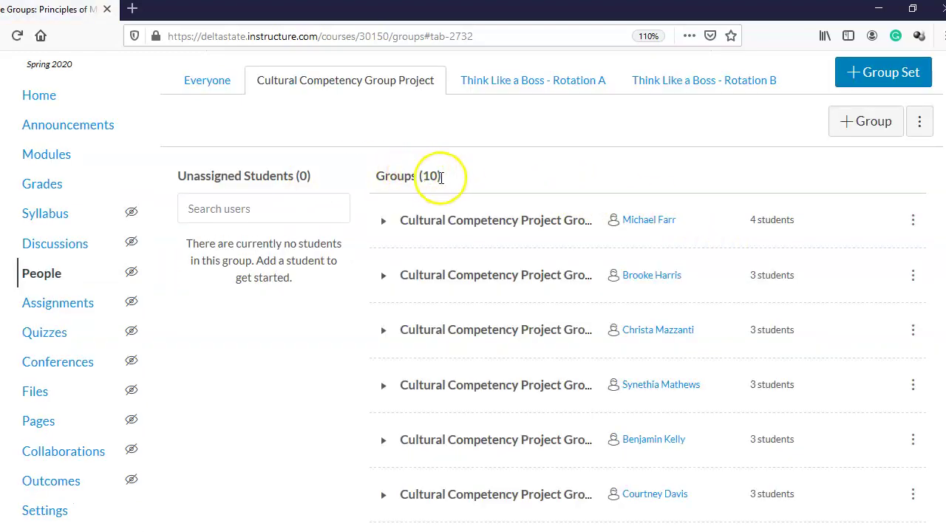
left_click(383, 221)
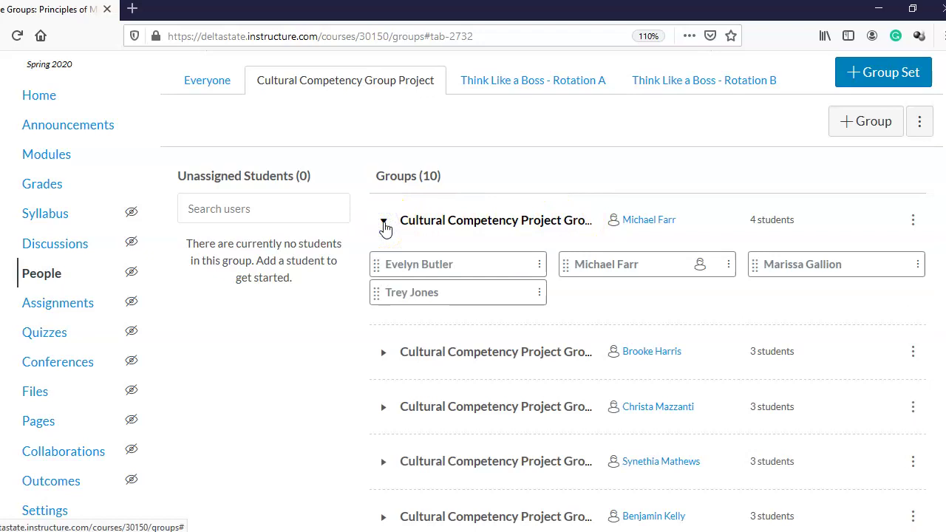
left_click(384, 223)
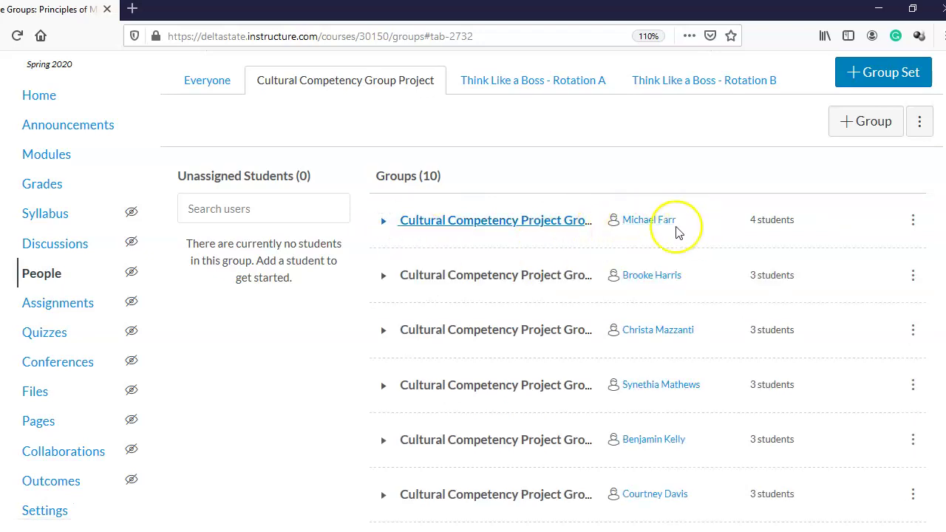
scroll(391, 292, "down", 3)
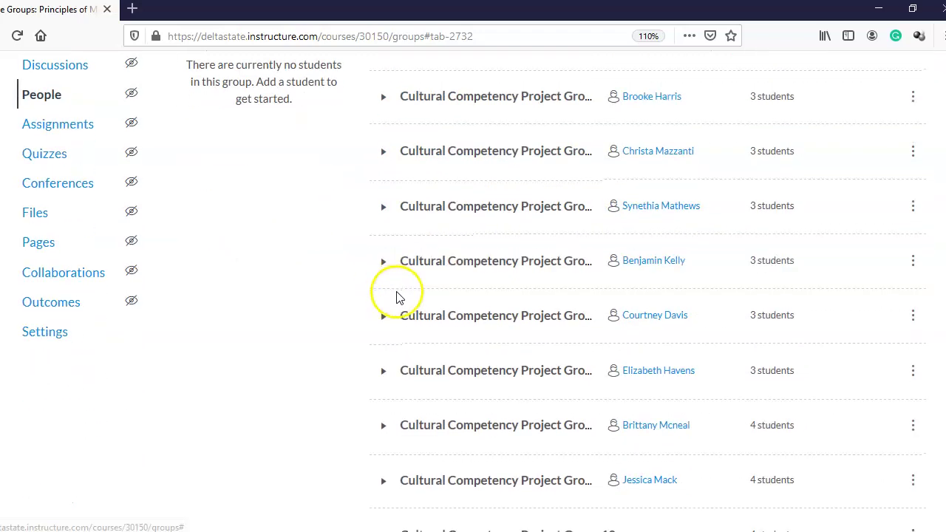
scroll(738, 399, "down", 1)
scroll(772, 292, "up", 1)
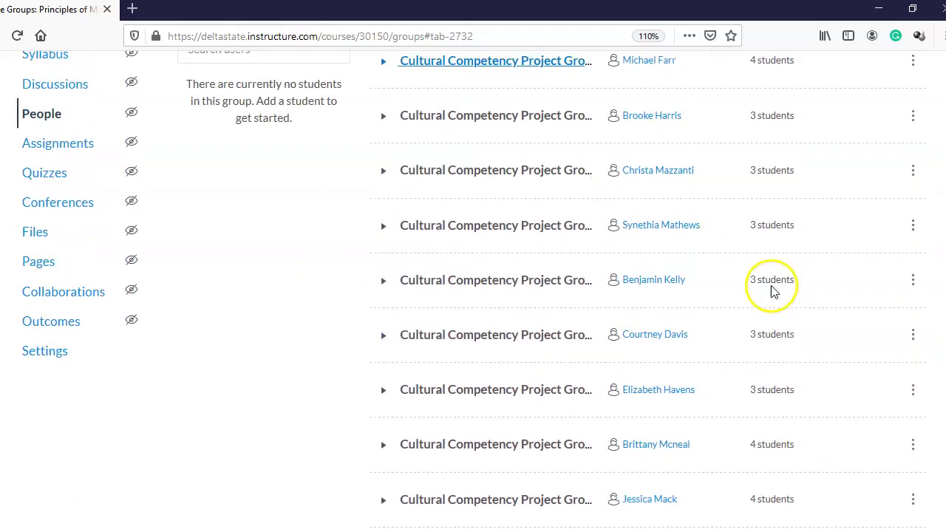
scroll(739, 302, "up", 5)
left_click(382, 351)
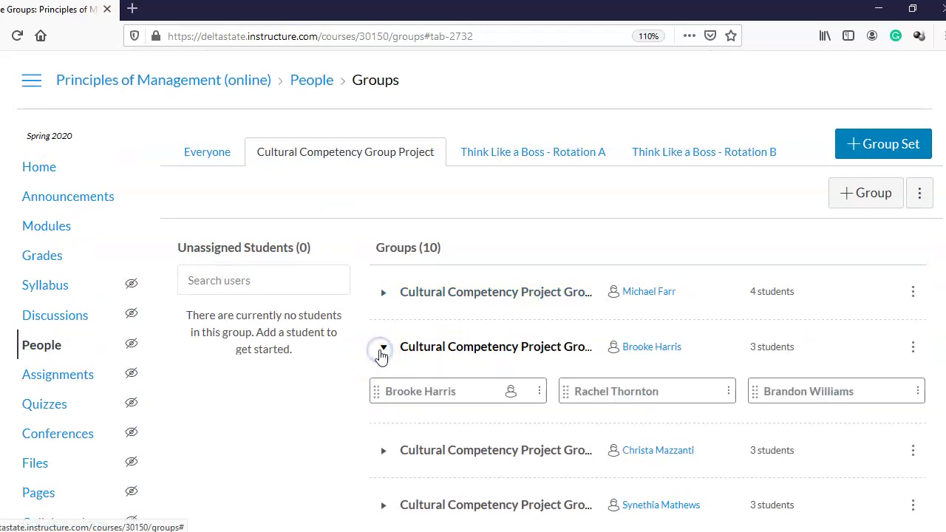
left_click(380, 356)
left_click(382, 403)
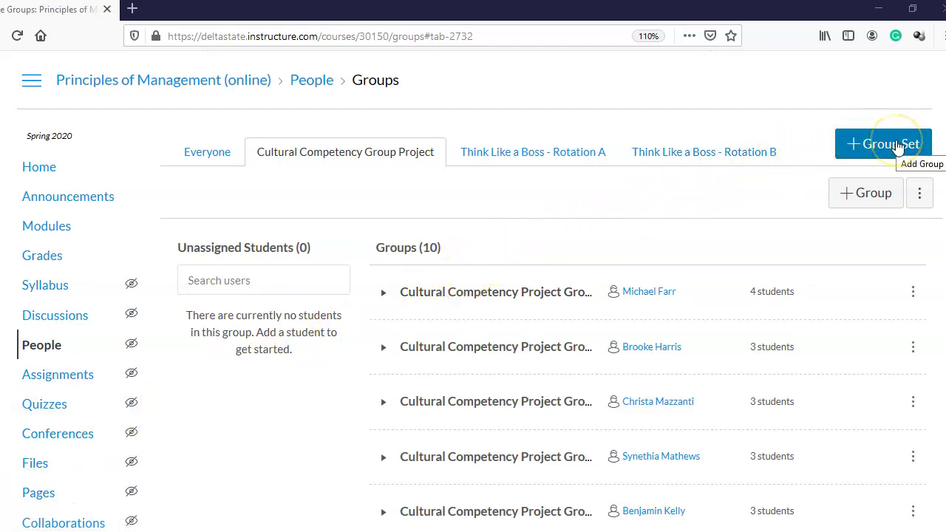
Start a new group set and name it Group Test 1.
left_click(895, 145)
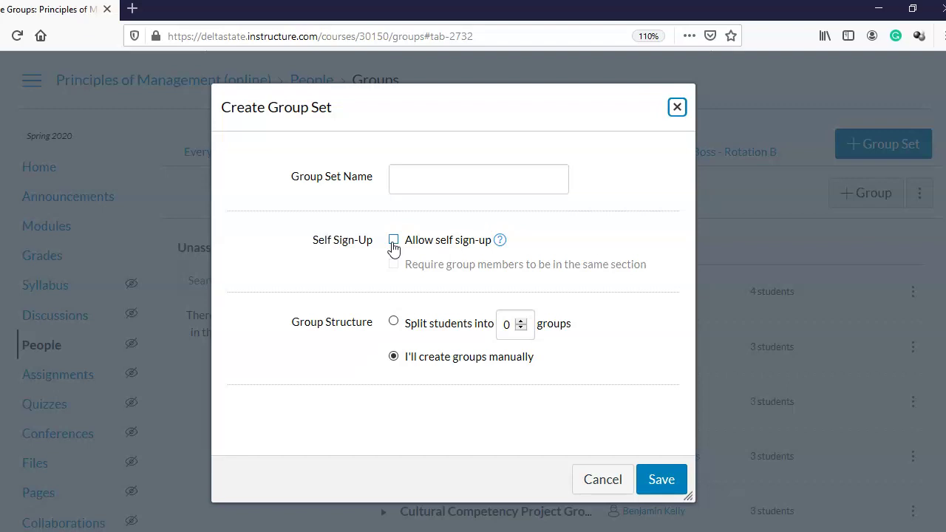
key("XF86AudioMute")
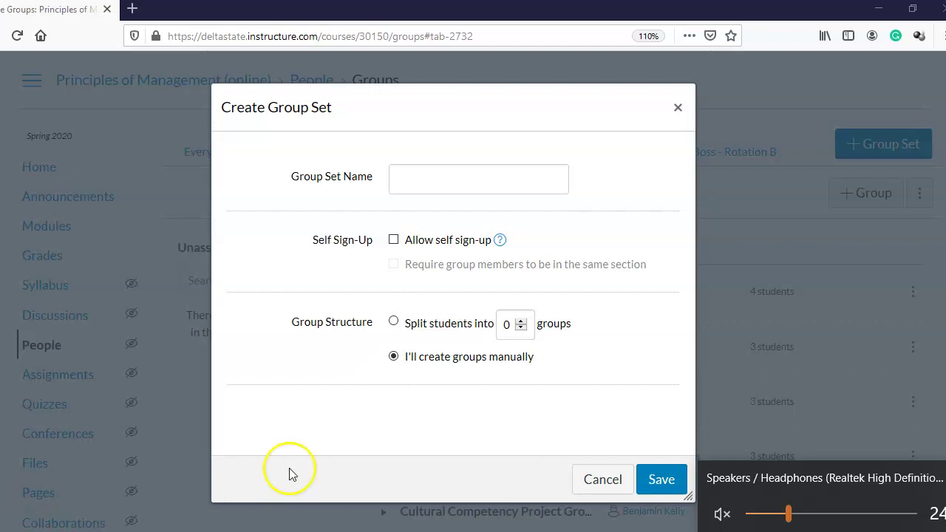
left_click(416, 184)
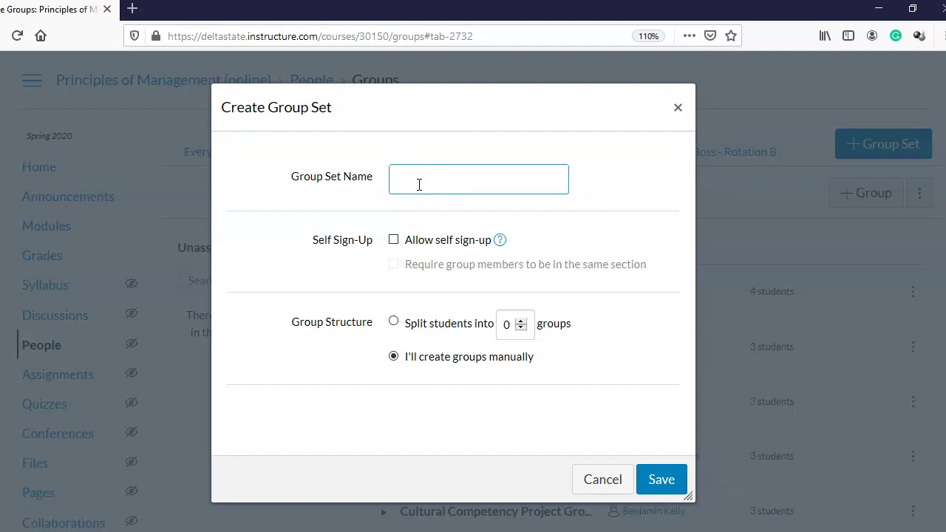
type("Group Test 1")
Set the group structure to split students into 8 groups and save the group set.
left_click(394, 325)
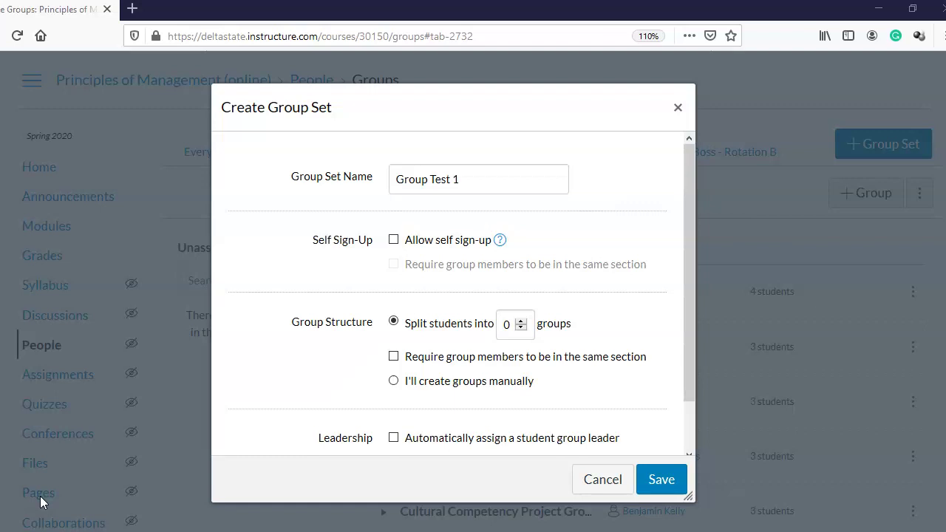
left_click(521, 320)
left_click(521, 320)
left_click(521, 321)
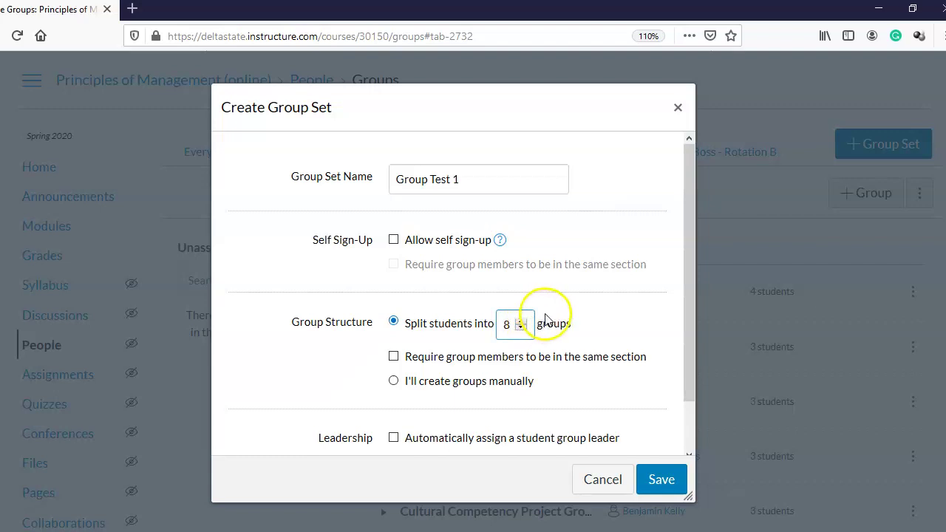
scroll(566, 319, "down", 1)
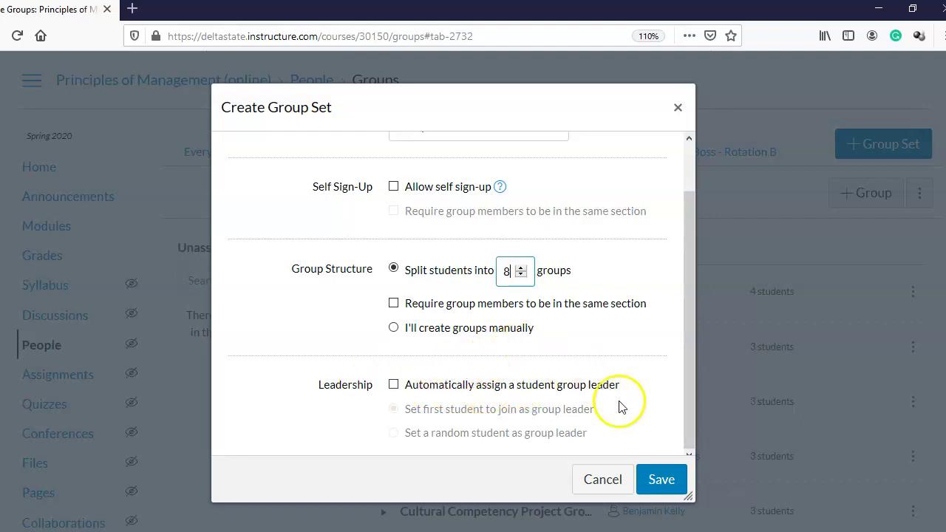
left_click(667, 487)
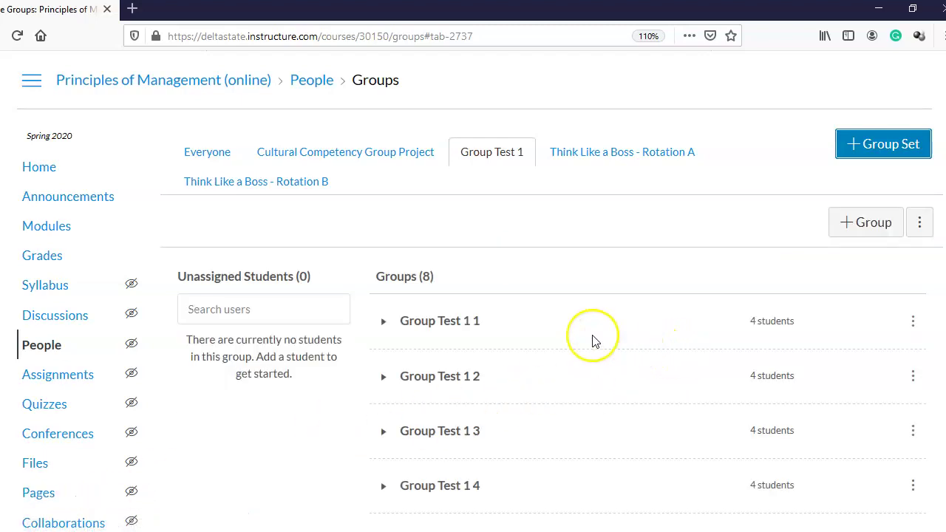
Look through the groups in the Group Test 1 set and their student counts.
scroll(549, 303, "down", 2)
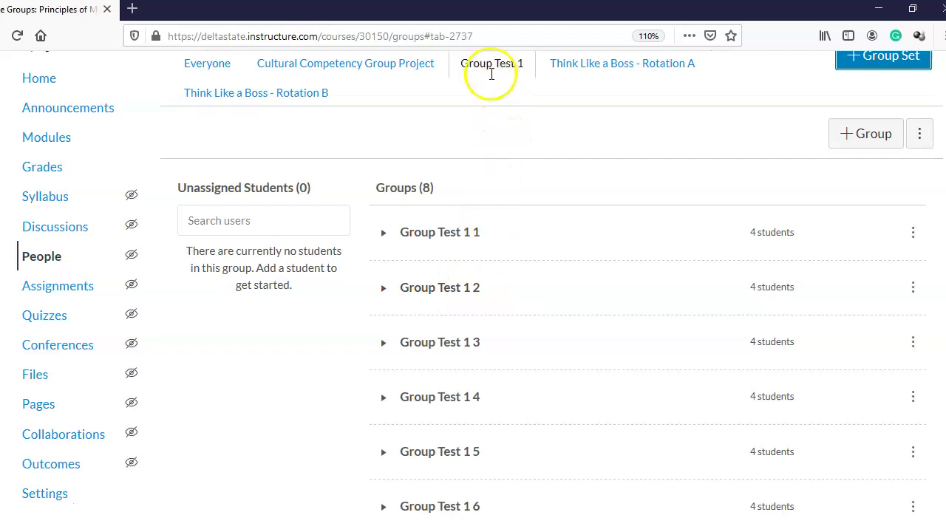
scroll(489, 72, "up", 2)
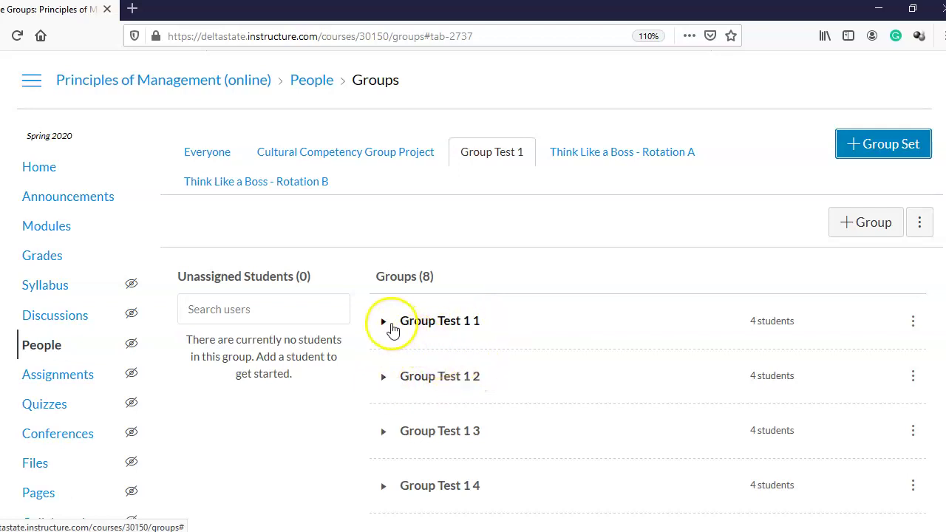
scroll(806, 322, "down", 6)
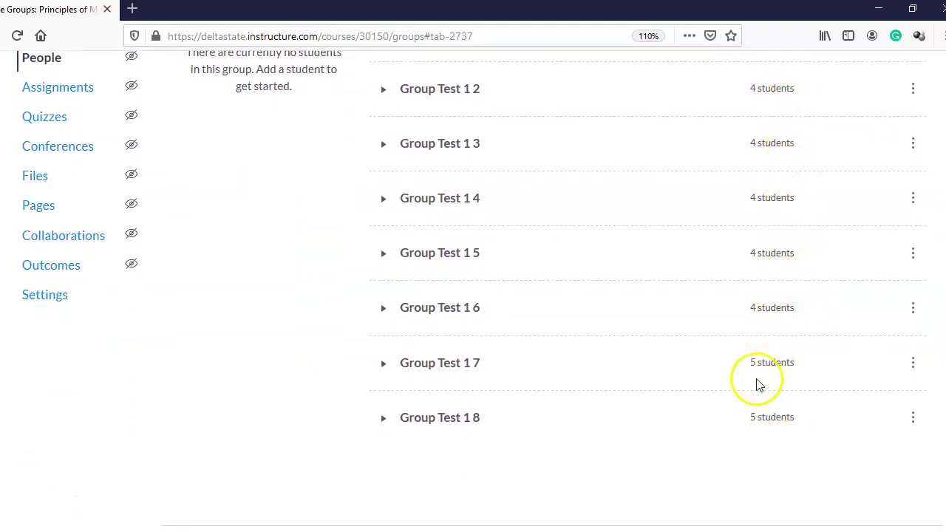
scroll(559, 321, "up", 6)
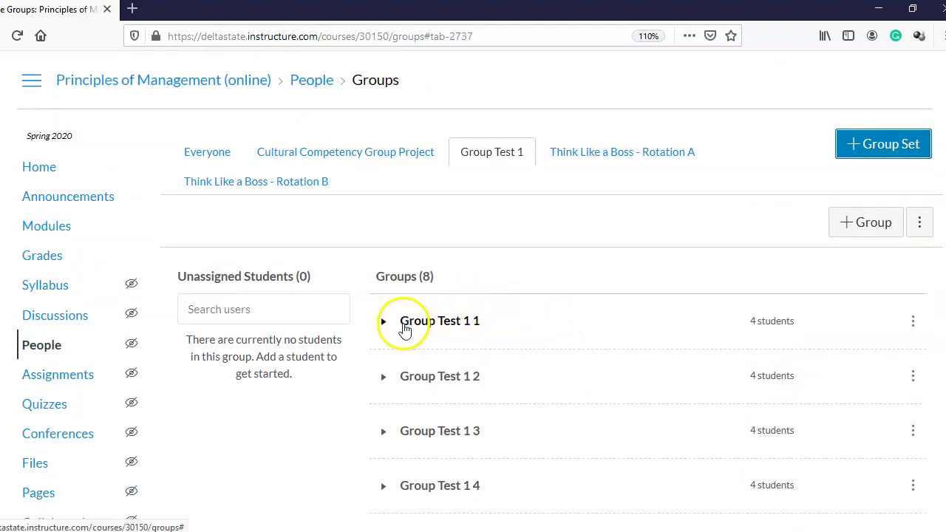
Expand the first five groups, Group Test 1 1 through Group Test 1 5, and examine their members.
left_click(405, 324)
scroll(406, 305, "down", 3)
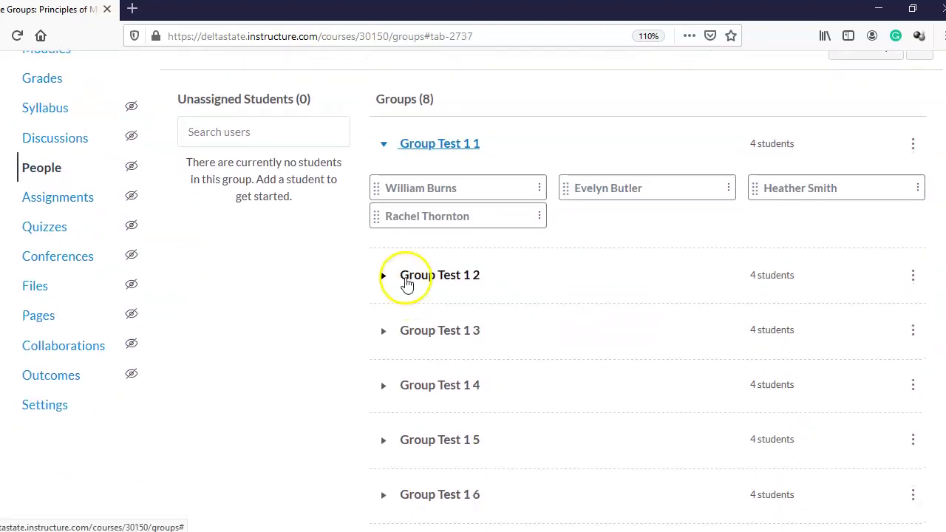
left_click(406, 279)
scroll(407, 296, "down", 2)
left_click(406, 318)
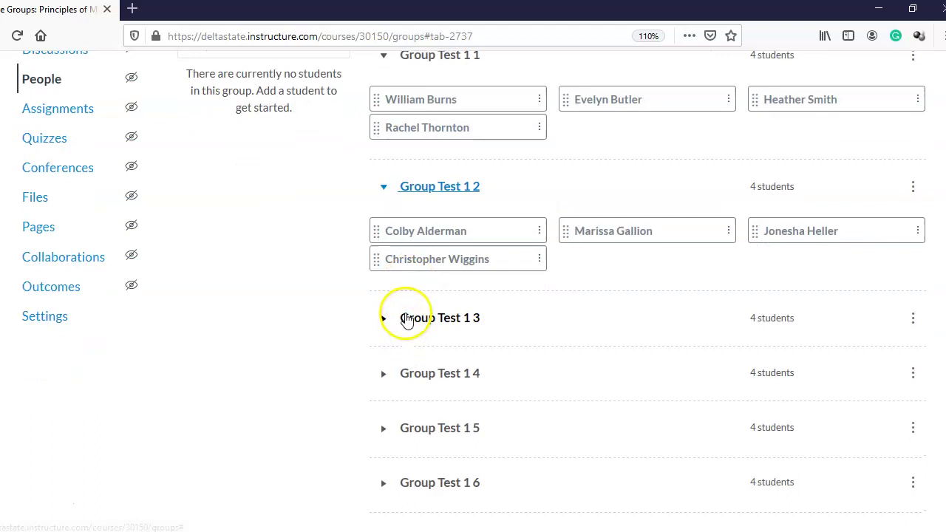
scroll(407, 320, "down", 2)
left_click(420, 361)
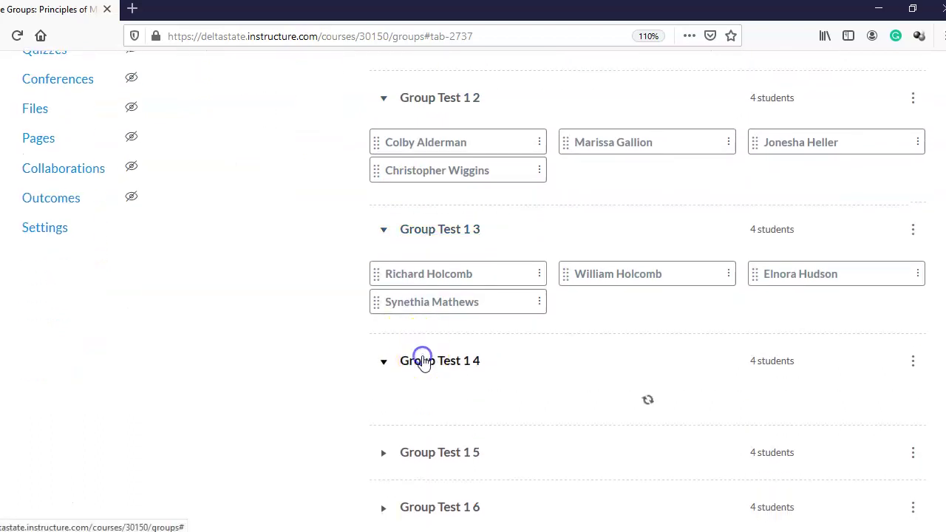
scroll(422, 362, "down", 2)
left_click(432, 406)
scroll(422, 354, "down", 1)
scroll(424, 344, "up", 3)
scroll(425, 345, "up", 2)
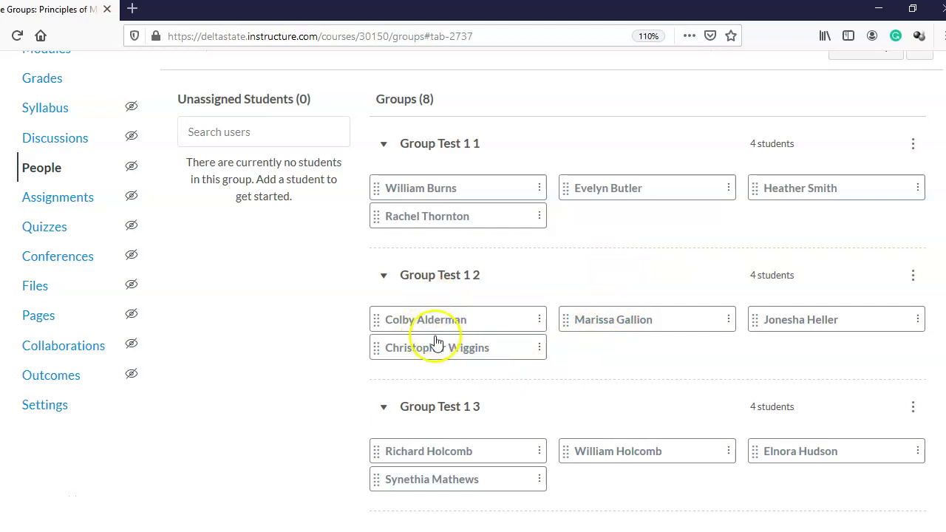
Move the last student of Group Test 1 2 into Group Test 1 1, and the first student of Group Test 1 1 into Group Test 1 2.
left_click_drag(417, 358, 596, 226)
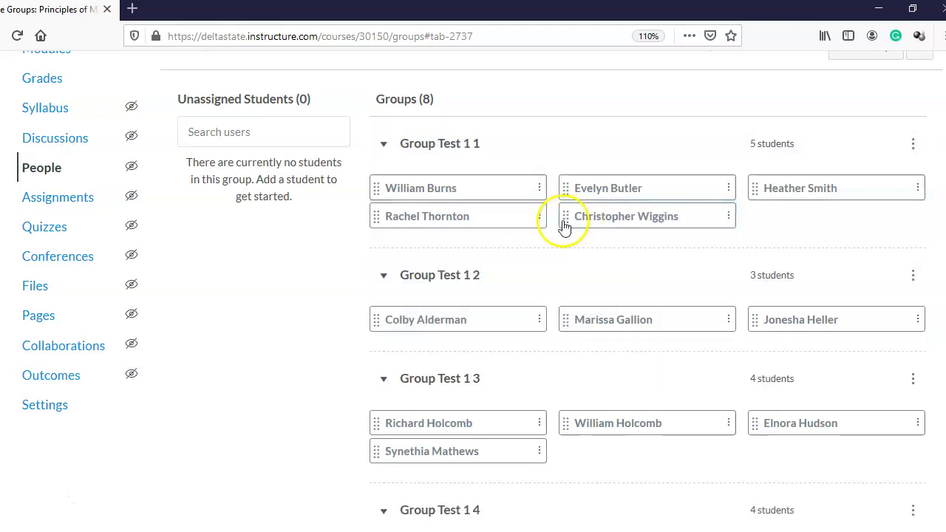
left_click_drag(463, 186, 467, 333)
scroll(480, 333, "down", 1)
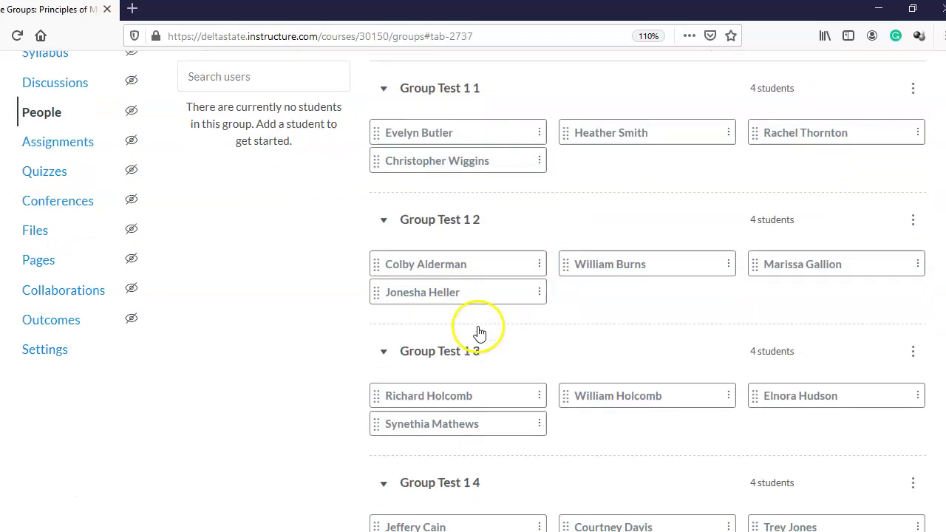
scroll(480, 332, "down", 2)
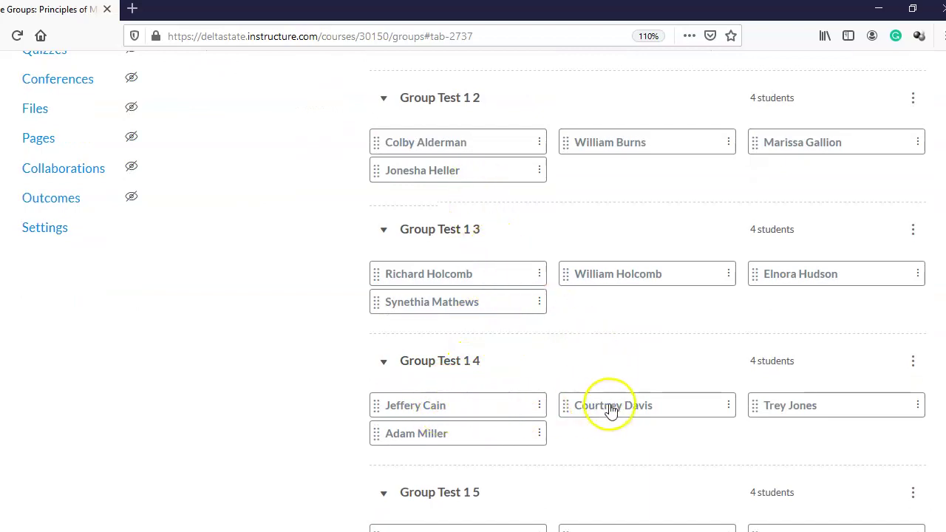
left_click(462, 412)
left_click_drag(462, 412, 515, 421)
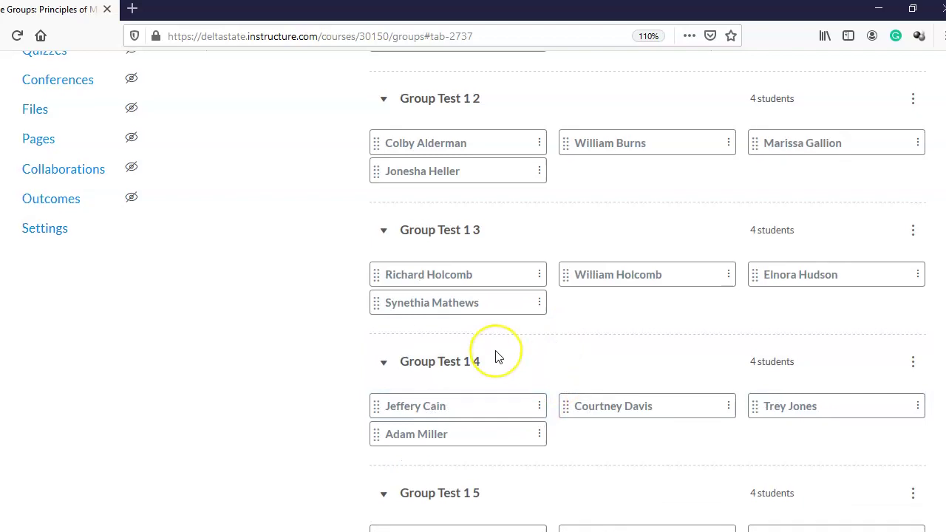
Add a group named Group Test 1 9 to the Group Test 1 set, leaving the member limit blank.
scroll(497, 356, "up", 5)
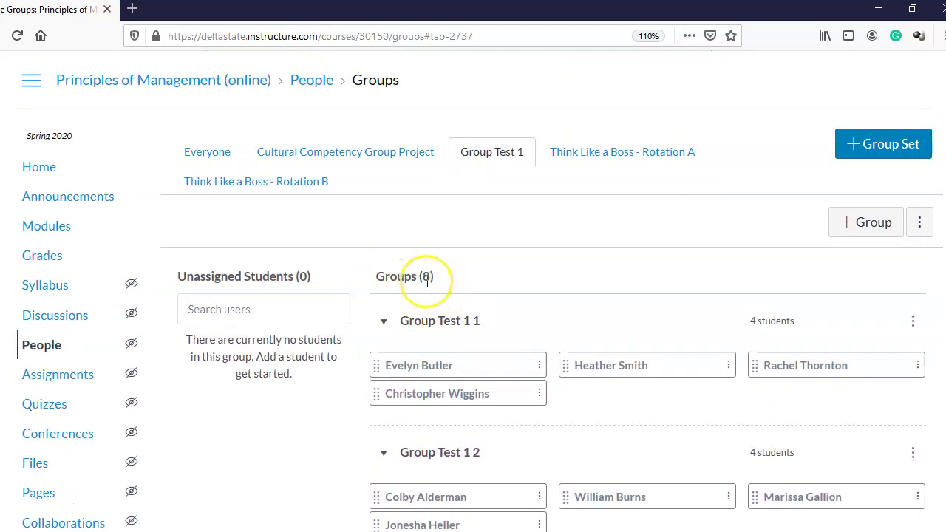
scroll(408, 281, "down", 1)
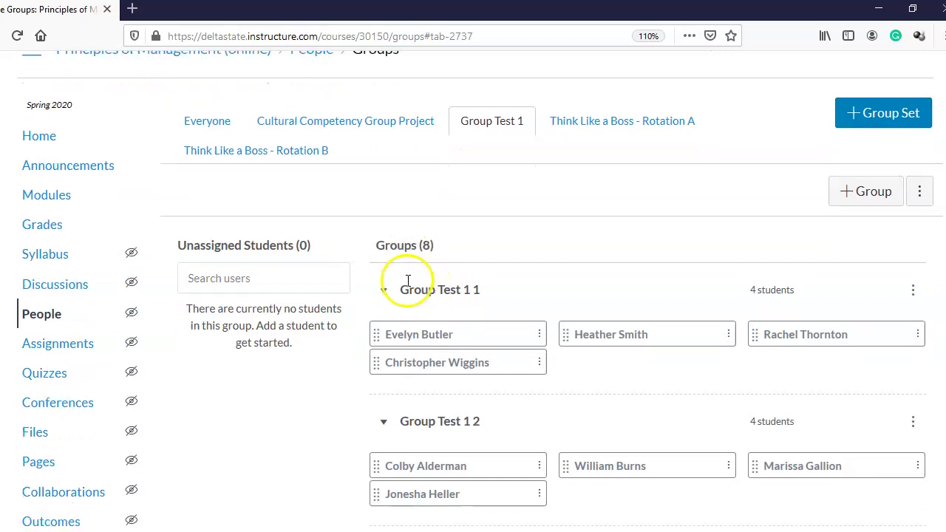
scroll(517, 277, "up", 1)
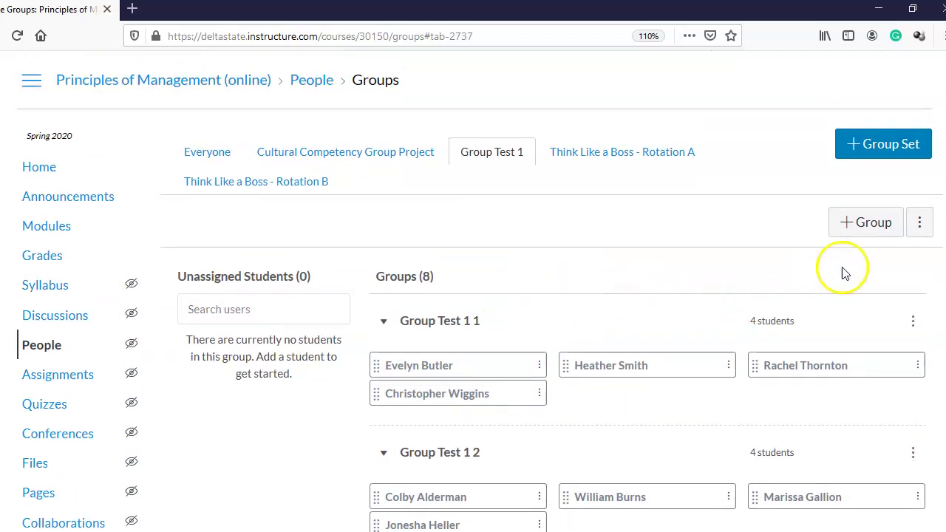
left_click(859, 226)
left_click(504, 271)
type("Group T")
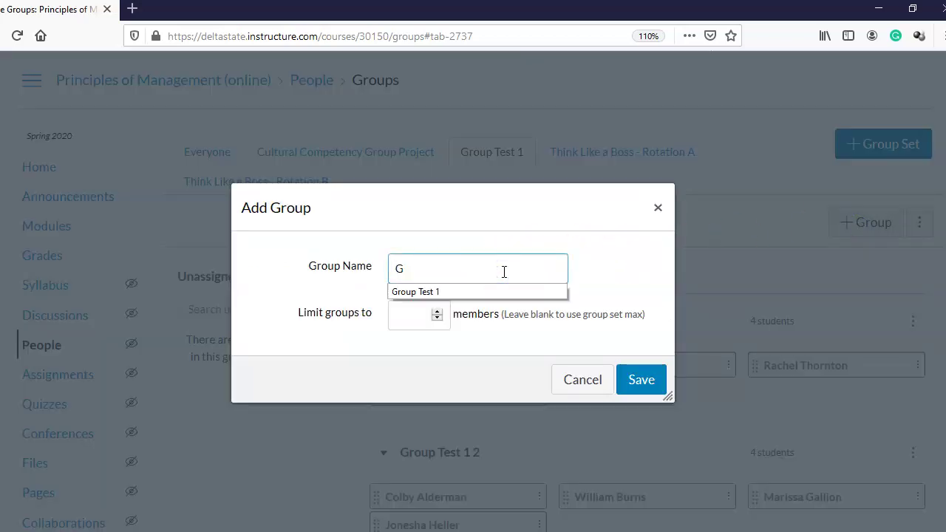
key("BackSpace")
type("Te")
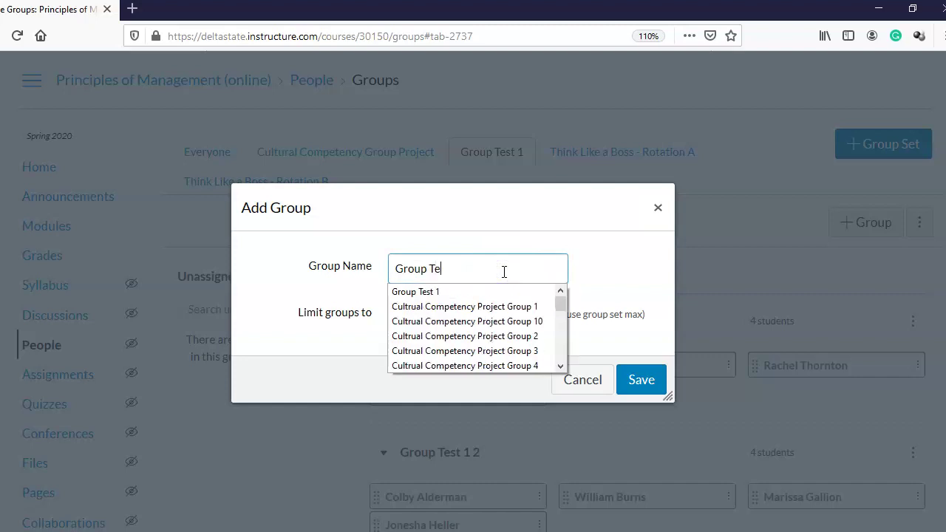
type("st 1 9")
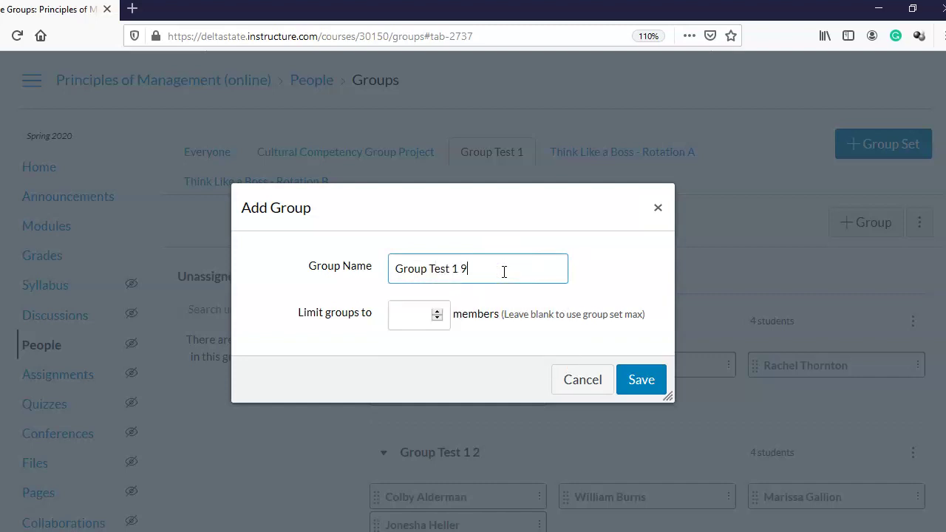
left_click(642, 379)
Move the third student of Group Test 1 7 and the first student of Group Test 1 8 into Group Test 1 9.
scroll(606, 300, "down", 6)
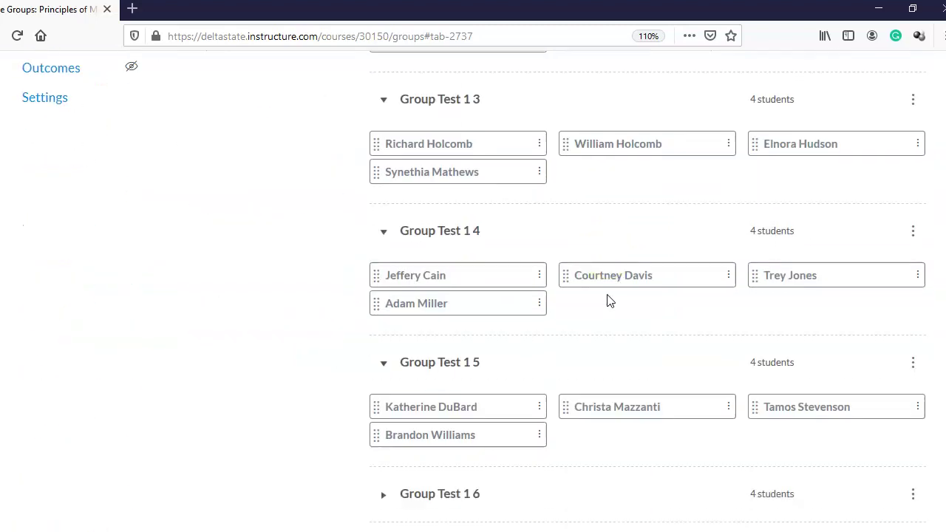
scroll(610, 300, "down", 3)
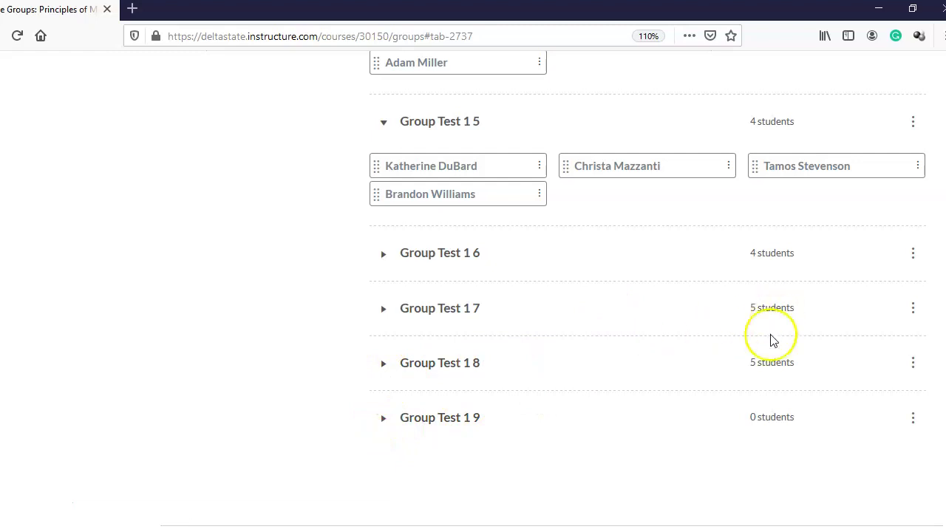
left_click(386, 418)
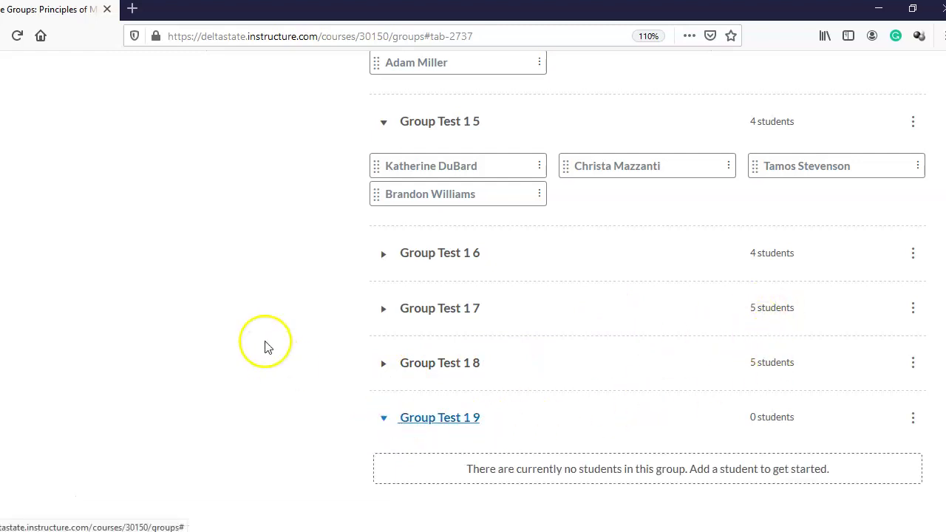
scroll(273, 340, "down", 1)
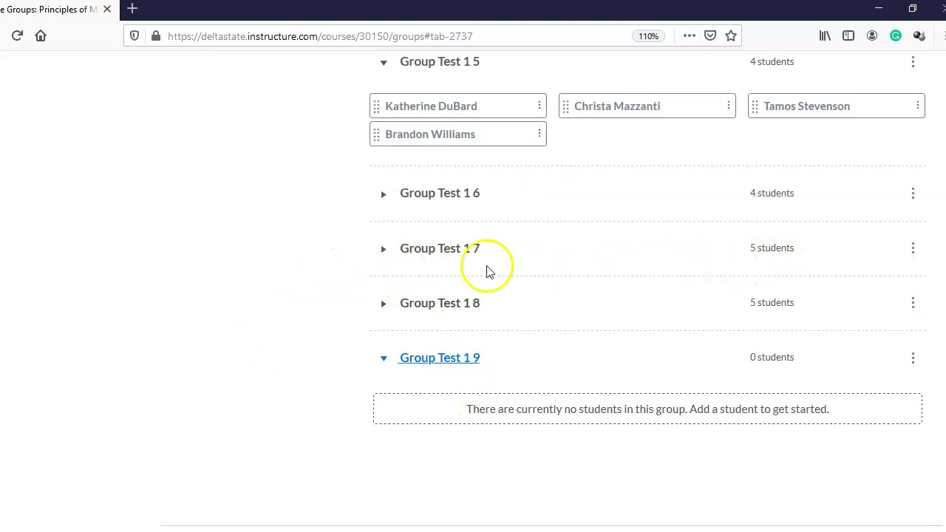
left_click(395, 250)
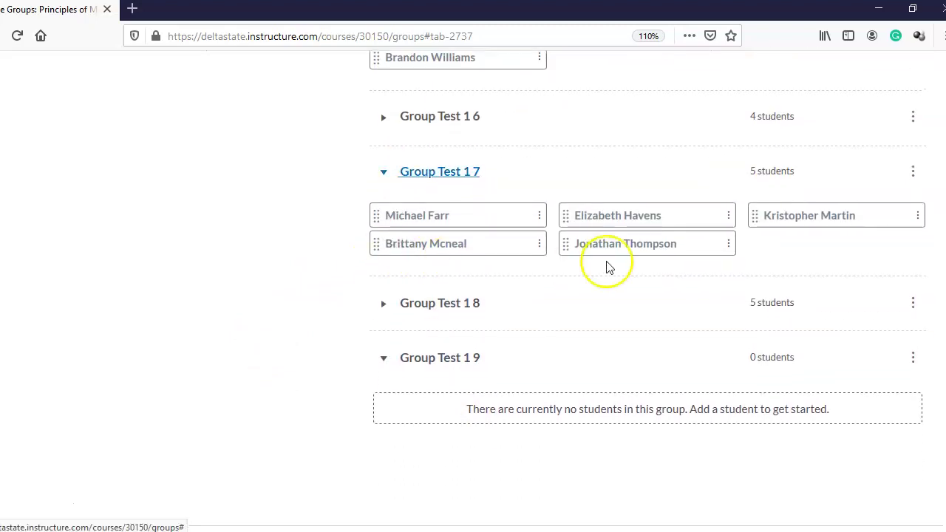
left_click_drag(788, 226, 507, 416)
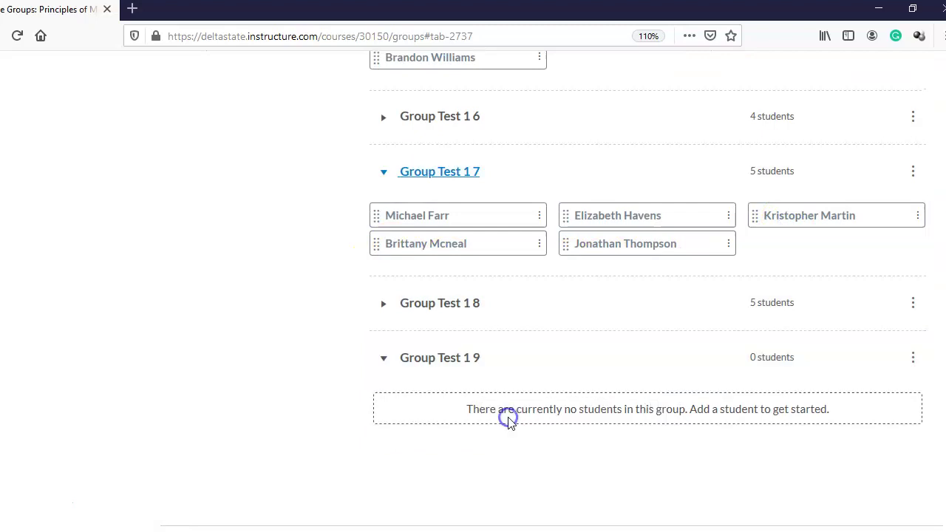
left_click(400, 325)
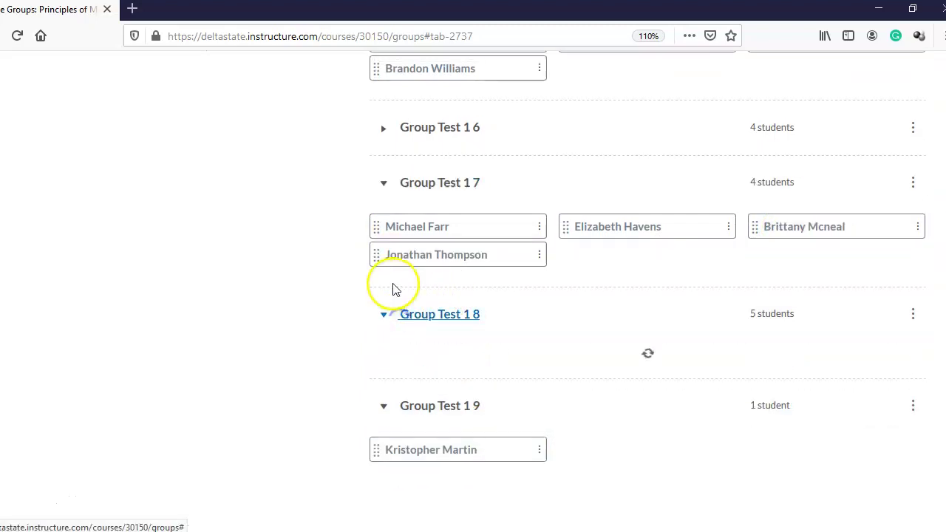
left_click_drag(457, 287, 661, 422)
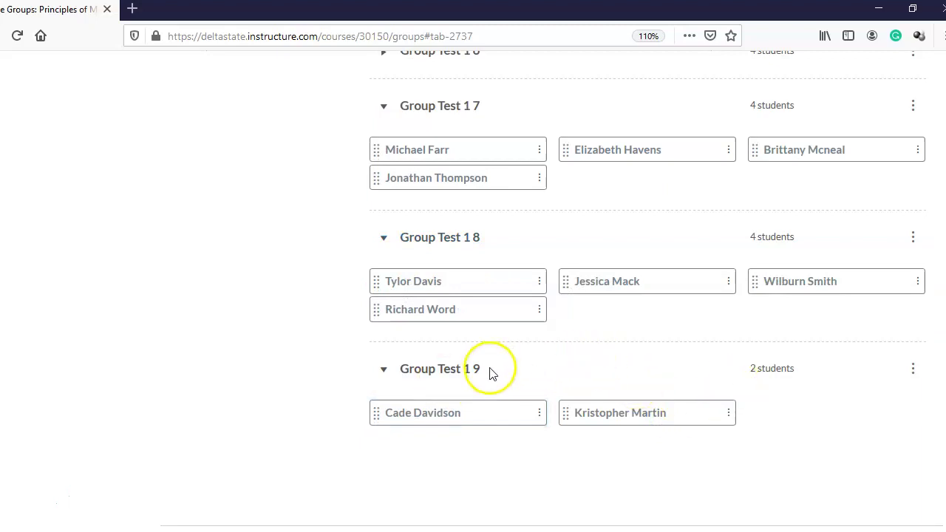
Rename the group Group Test 1 1 as Group Test 1 - 1.
scroll(559, 346, "up", 12)
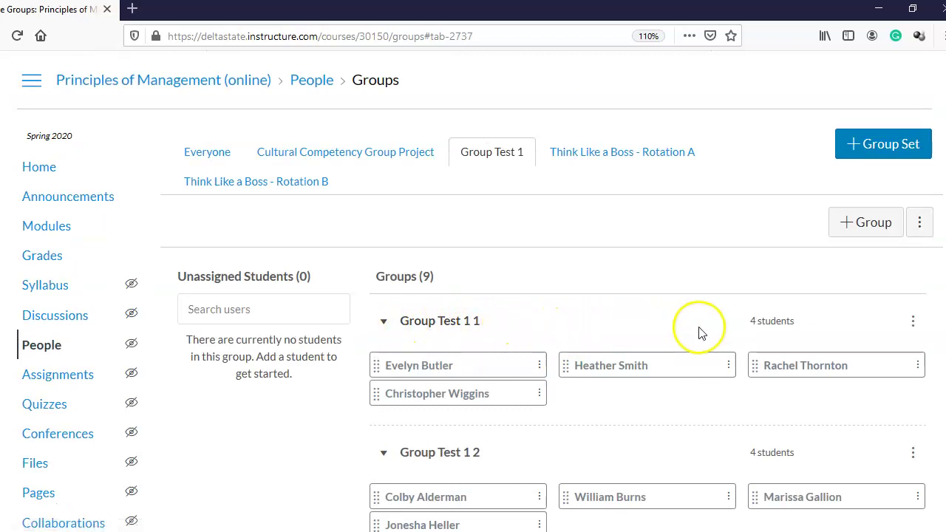
left_click(915, 323)
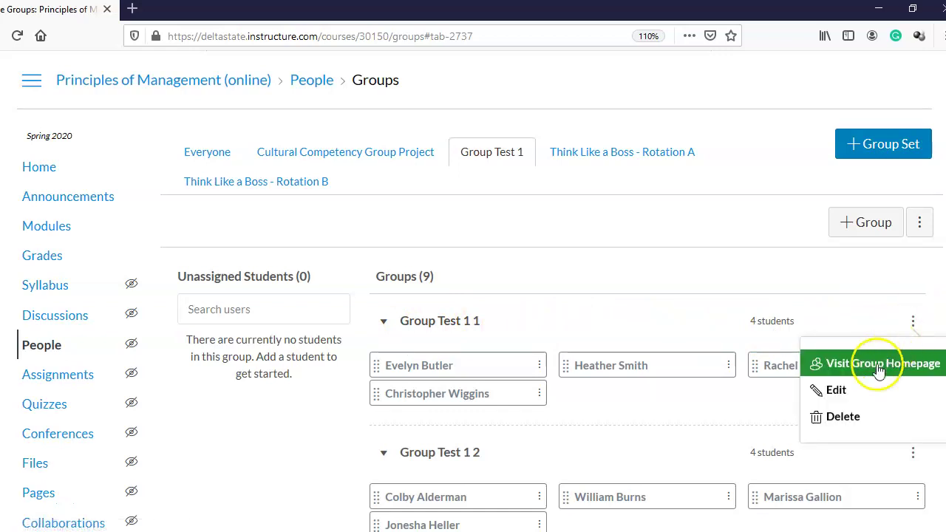
left_click(837, 392)
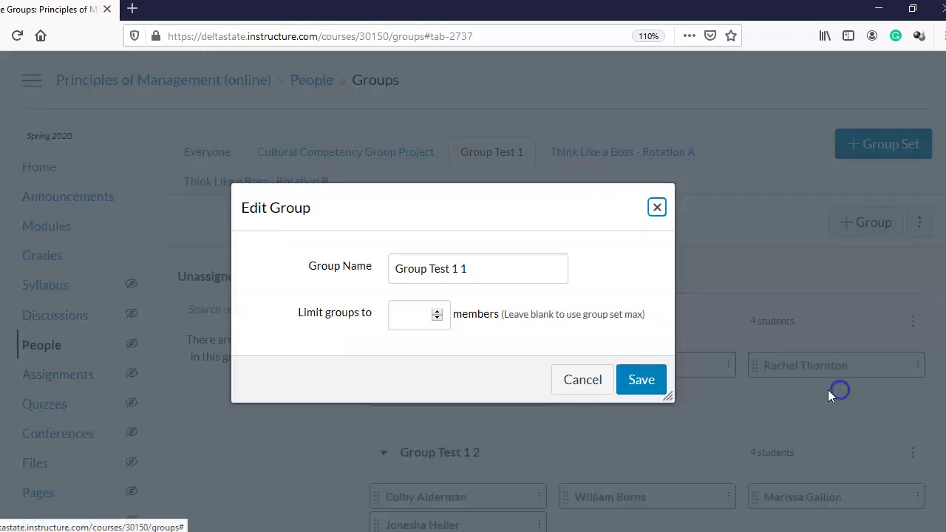
left_click(461, 272)
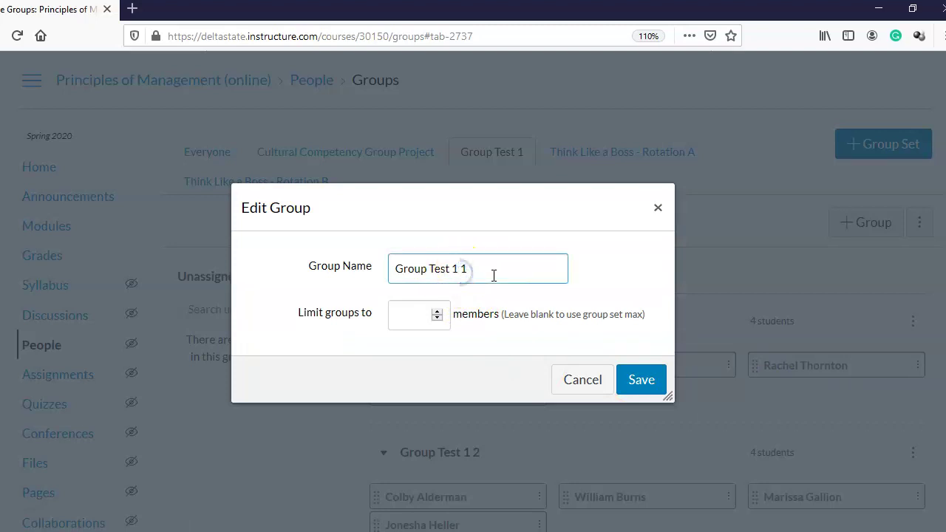
type("-")
left_click(627, 379)
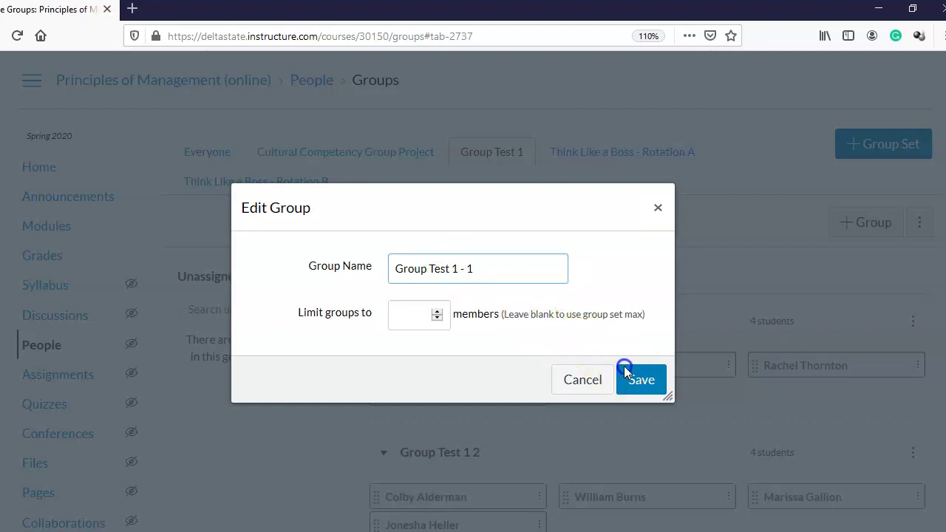
Rename the group Group Test 1 2 as Group Test 1 - 2.
scroll(489, 348, "down", 2)
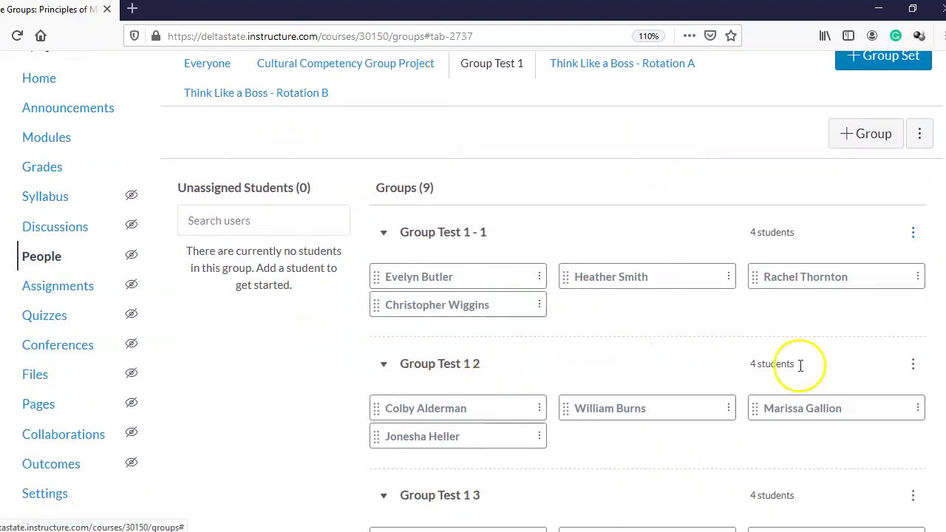
left_click(912, 365)
left_click(836, 433)
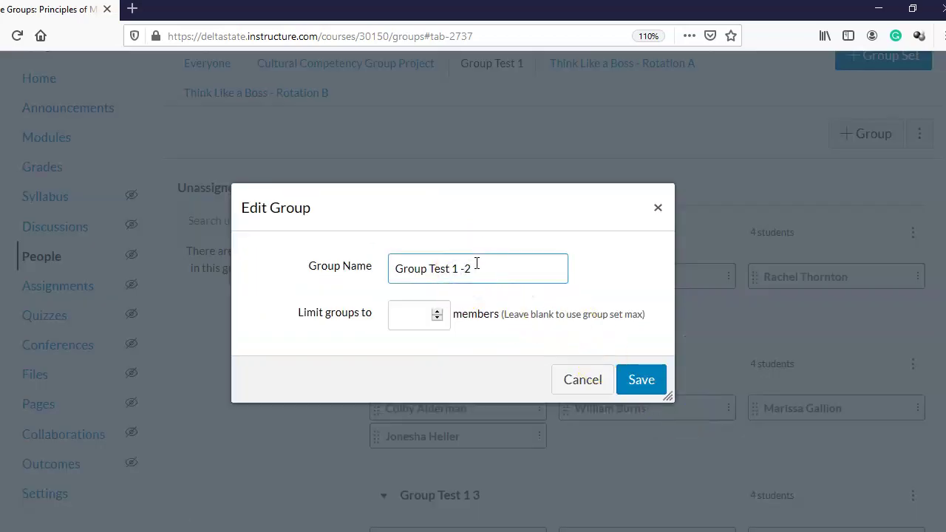
type("-")
left_click(640, 380)
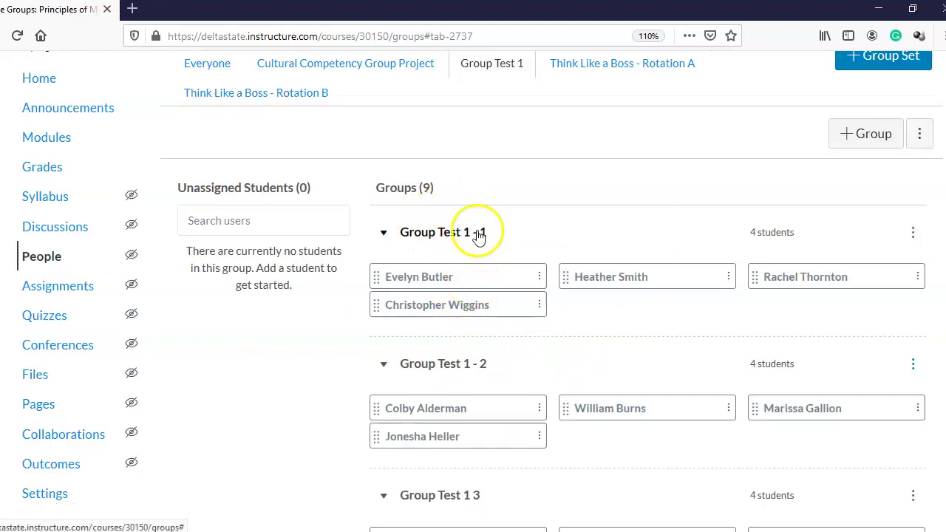
Examine how the groups in the Think Like a Boss - Rotation A set are named, and compare them with Group Test 1.
scroll(477, 235, "up", 2)
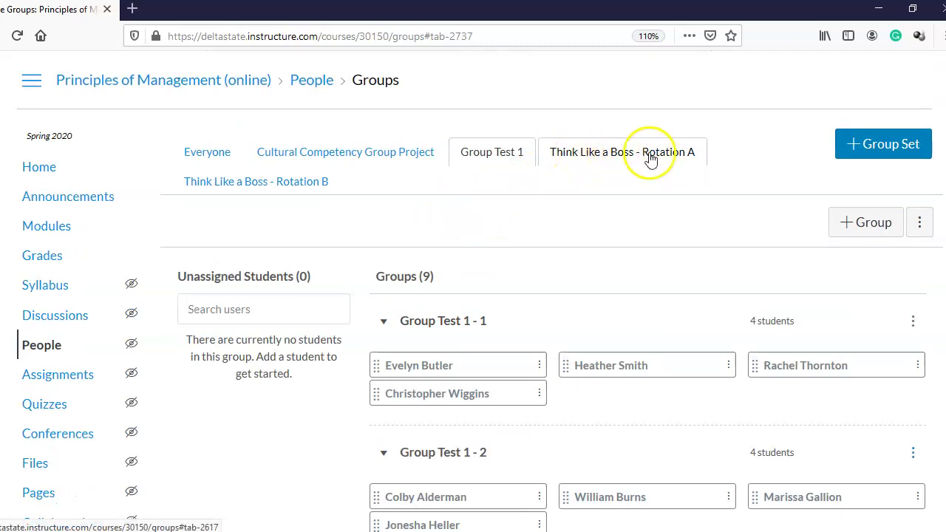
left_click(605, 153)
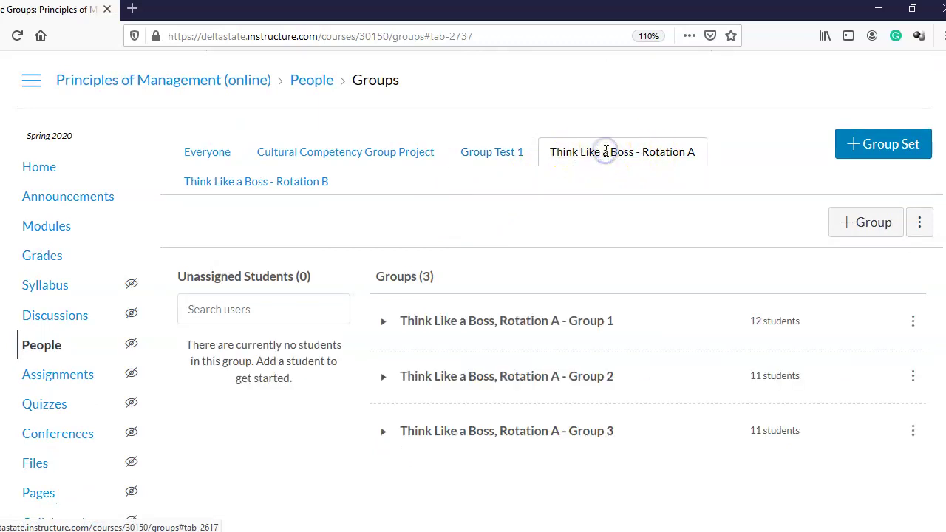
scroll(604, 181, "down", 2)
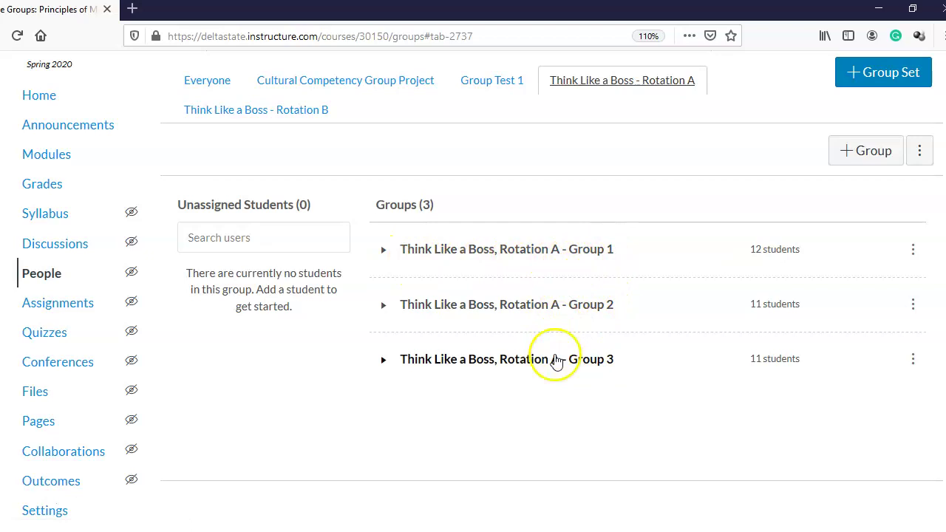
left_click(499, 84)
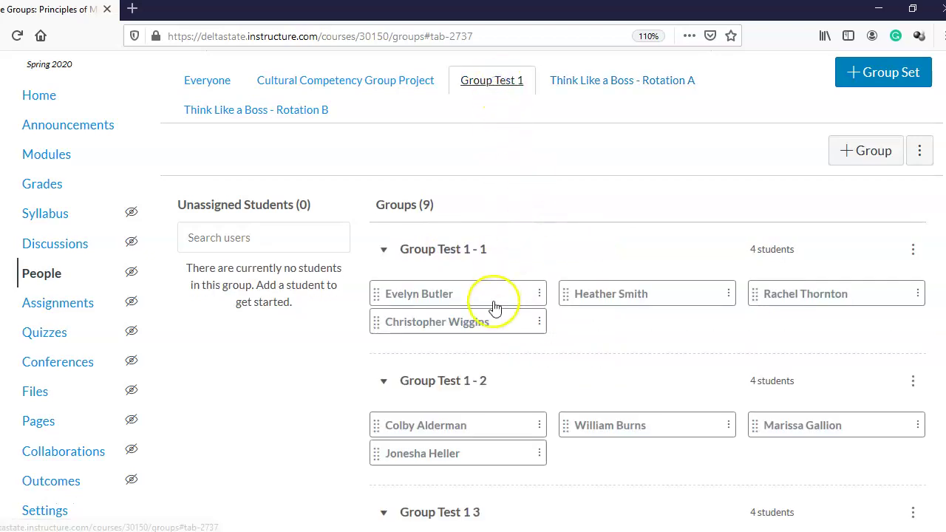
scroll(488, 291, "down", 6)
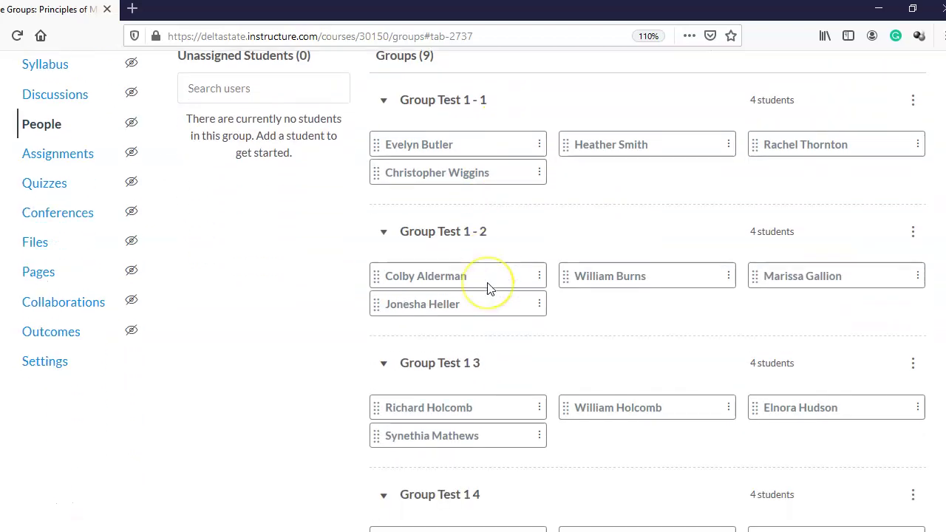
scroll(488, 290, "down", 2)
scroll(487, 289, "up", 10)
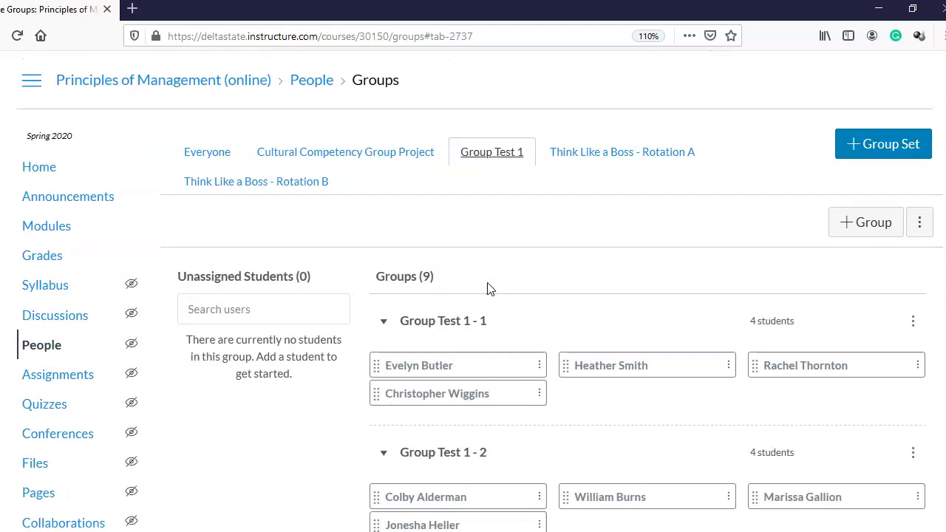
Create a group set named Group Test 2 with groups created manually and self sign-up off.
left_click(859, 152)
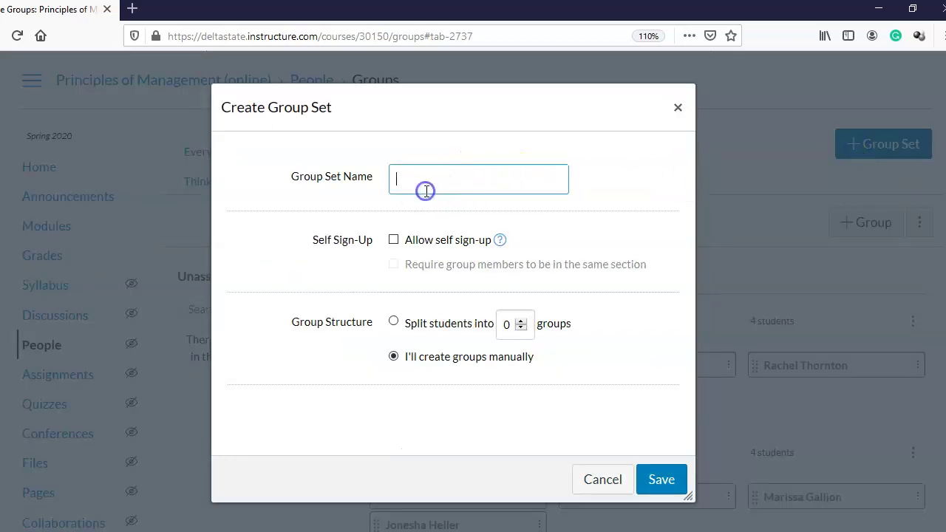
type("G")
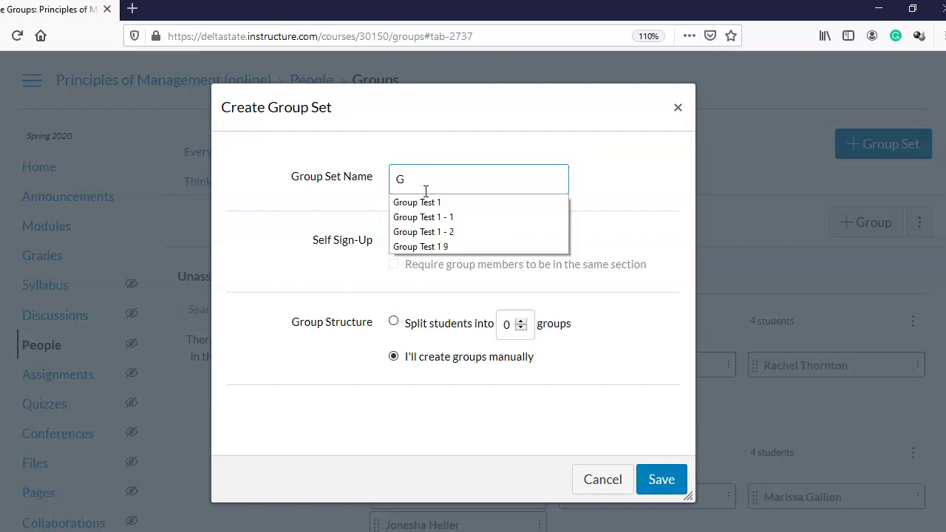
type("roup T")
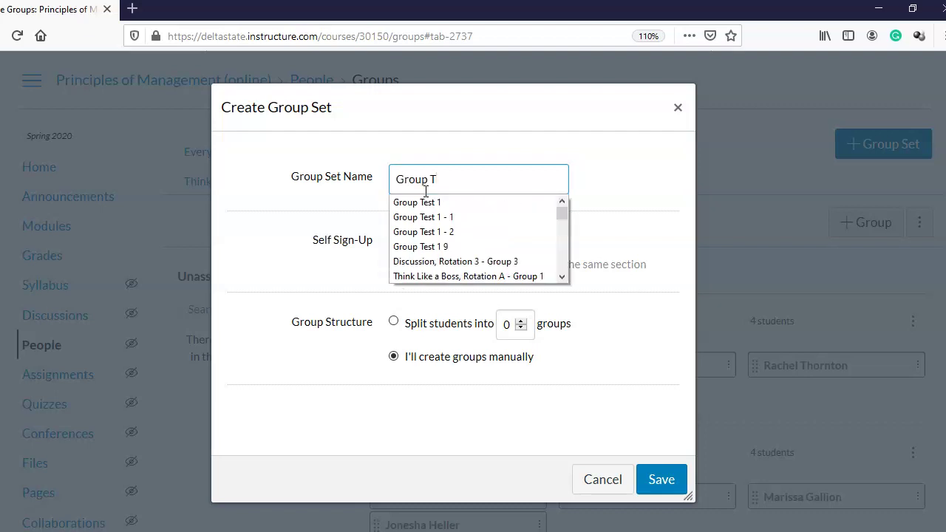
type("est 2")
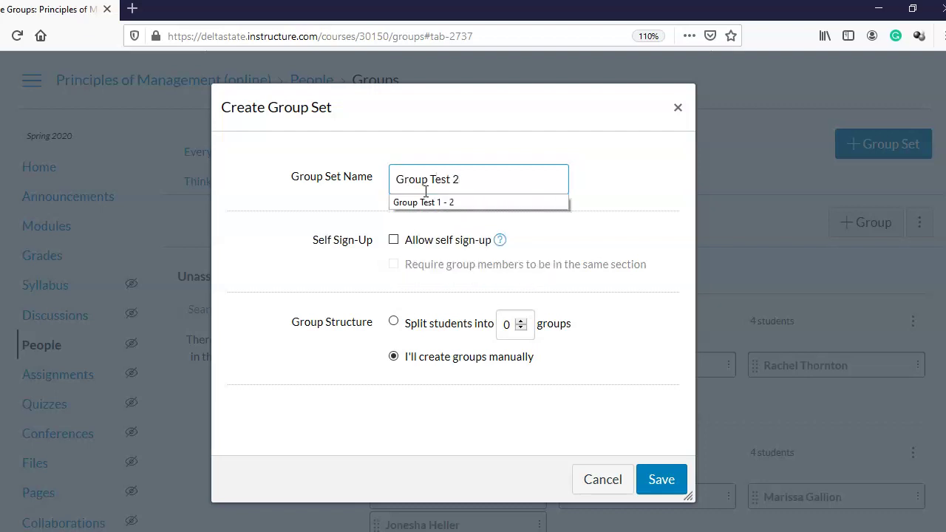
left_click(400, 388)
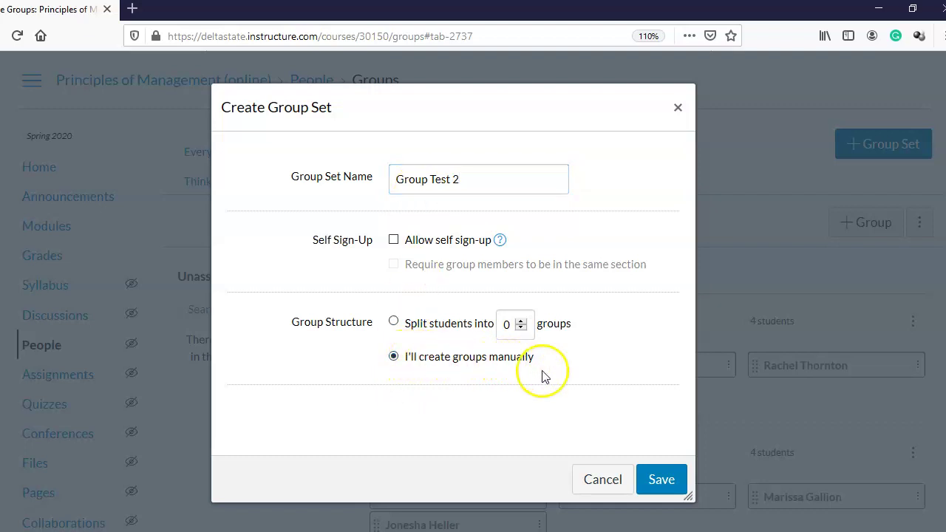
left_click(661, 479)
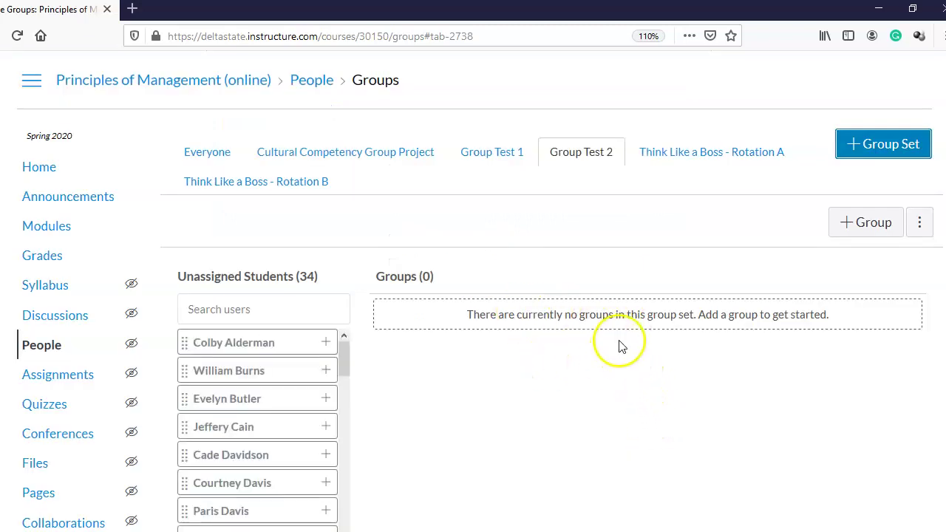
scroll(621, 346, "down", 2)
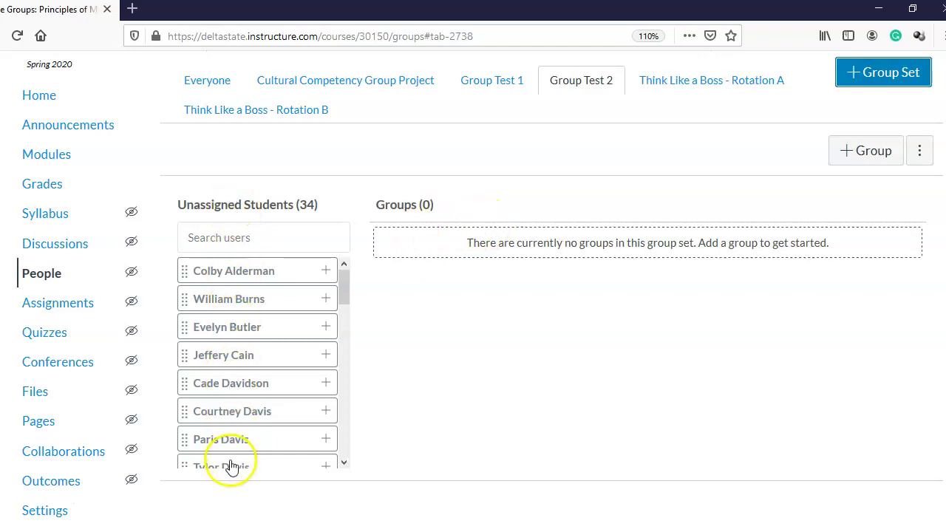
Add a group named Macaroni to the Group Test 2 set, leaving its member limit blank.
left_click(853, 155)
left_click(436, 267)
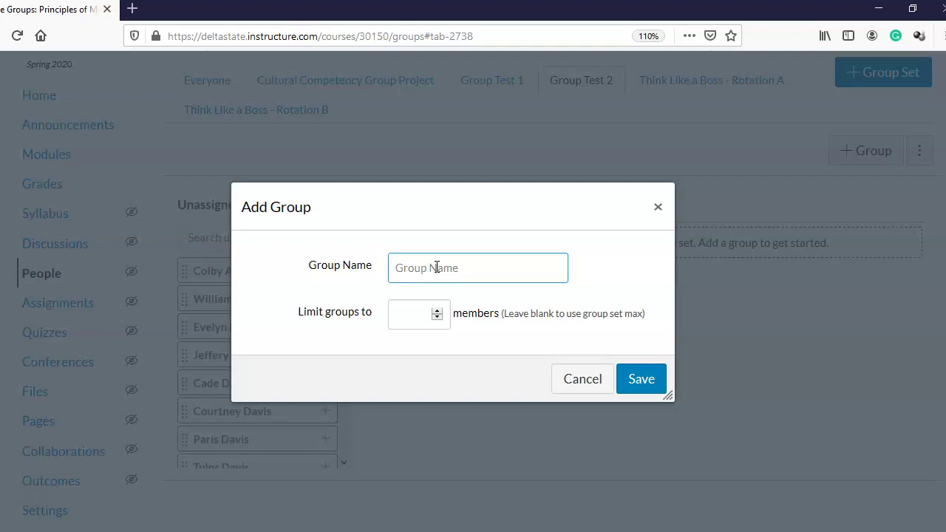
type("Ma")
left_click(640, 383)
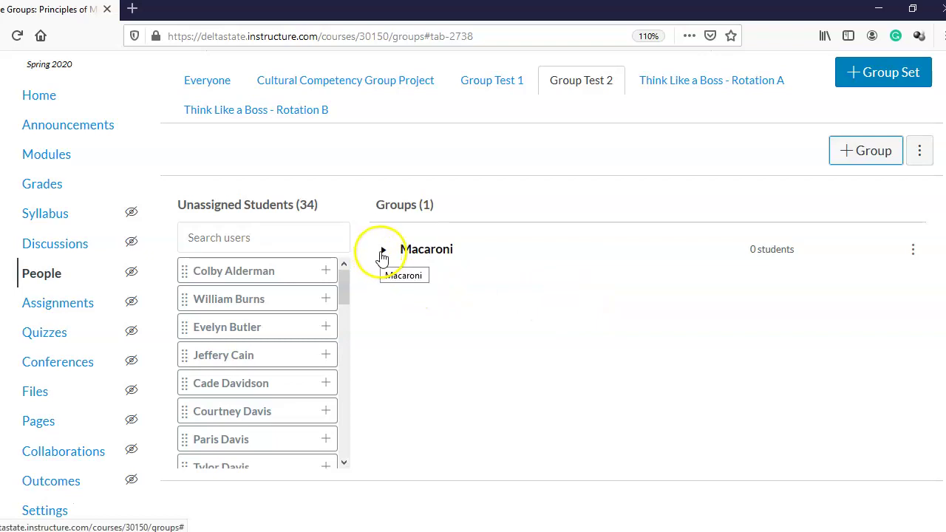
Expand the Macaroni group and assign three students to it from the middle of the unassigned list.
left_click(382, 252)
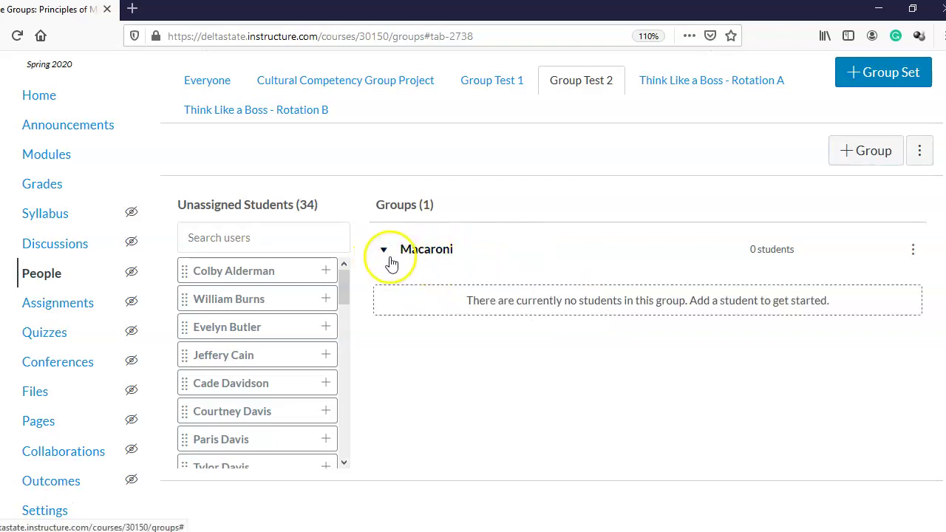
left_click_drag(343, 277, 347, 369)
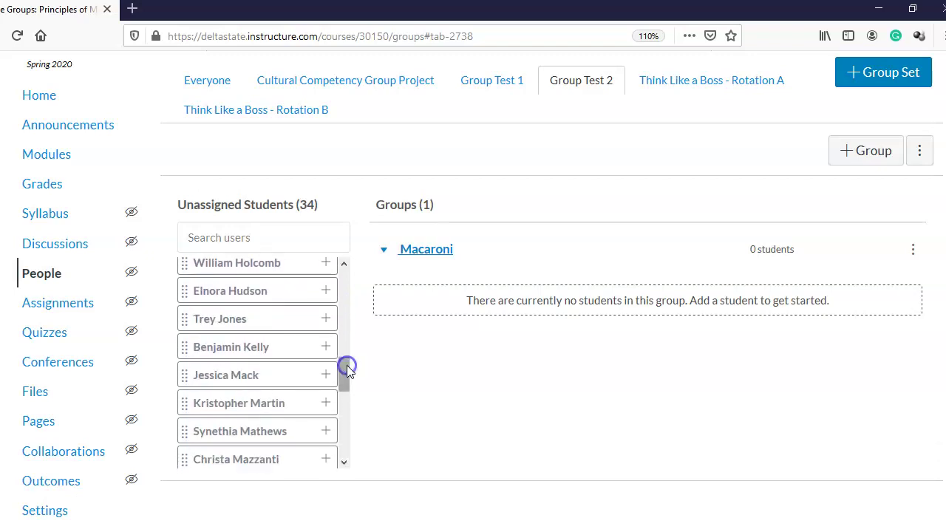
left_click_drag(250, 318, 453, 294)
left_click_drag(382, 350, 381, 347)
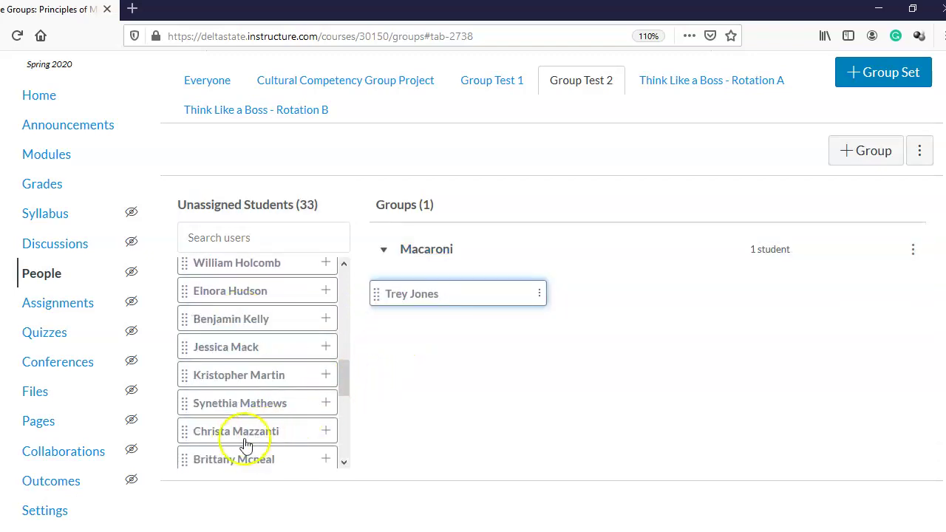
left_click_drag(212, 375, 592, 291)
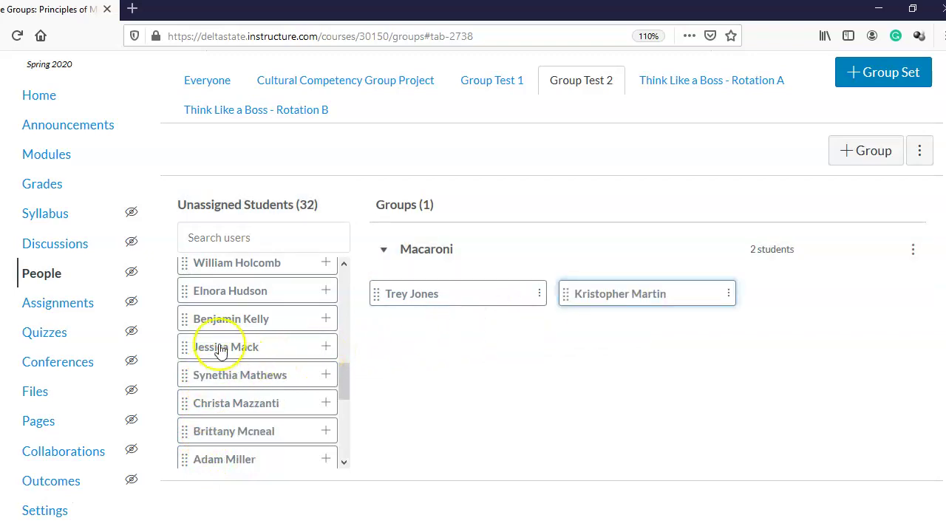
left_click_drag(211, 303, 791, 295)
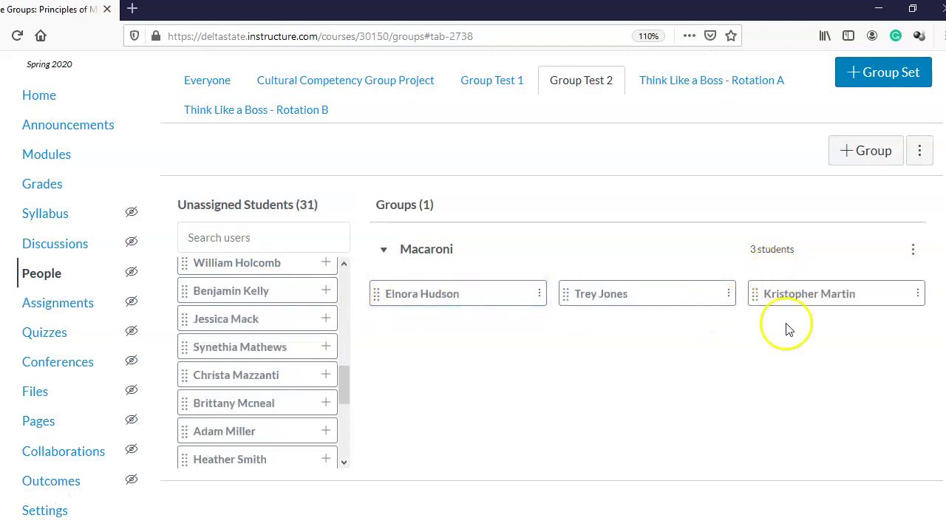
Add a second group named spaghetti without a member limit and expand its member list.
left_click(857, 153)
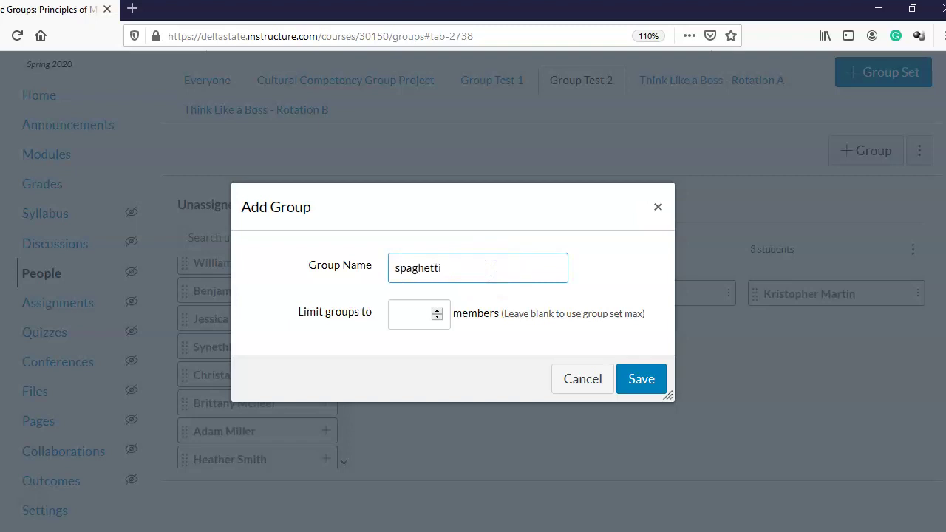
left_click(627, 375)
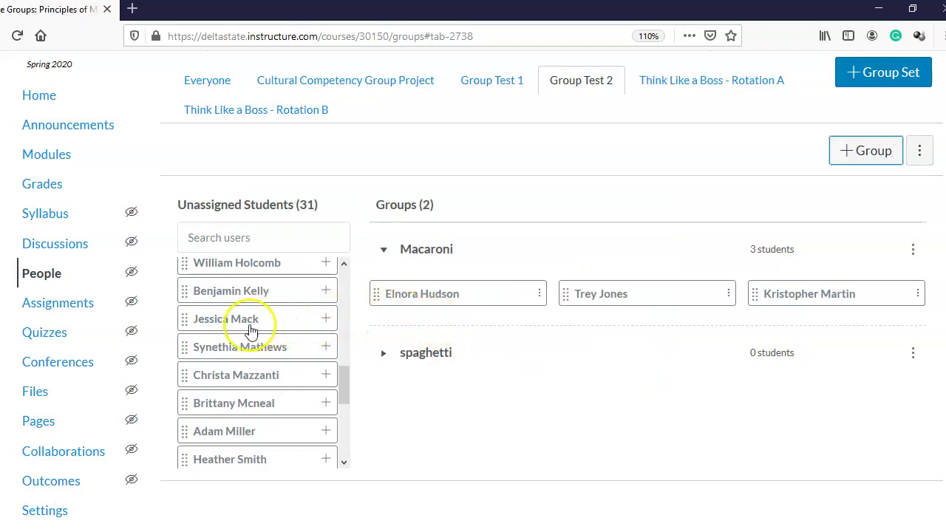
left_click(385, 355)
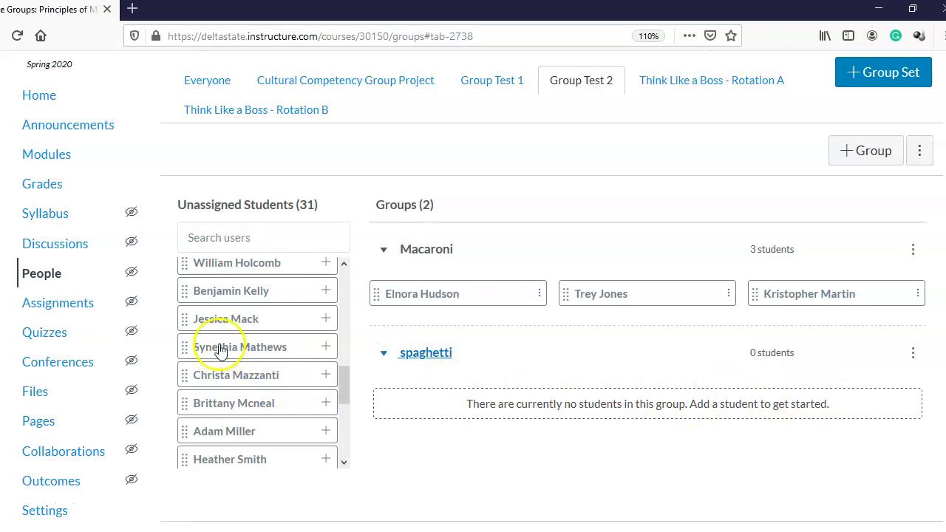
Assign three unassigned students to the spaghetti group.
left_click_drag(219, 323, 450, 412)
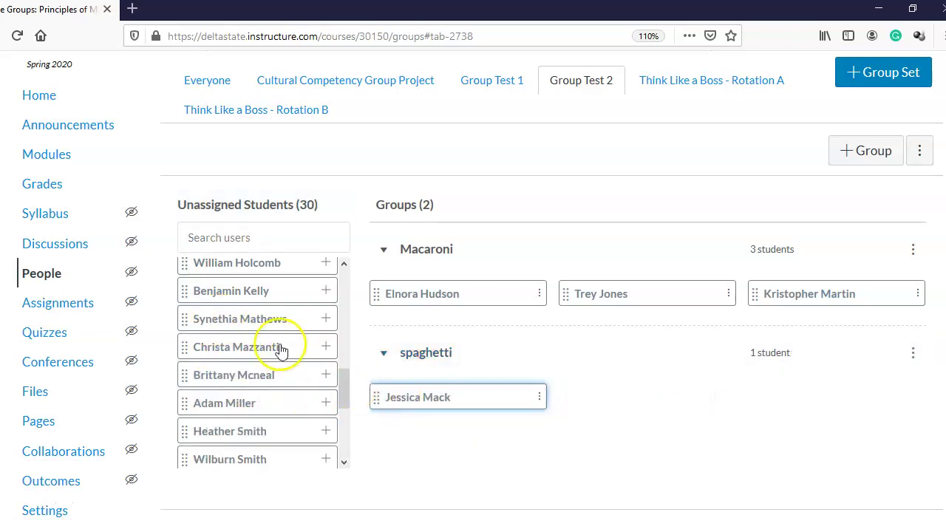
left_click_drag(220, 270, 598, 403)
left_click_drag(219, 354, 805, 402)
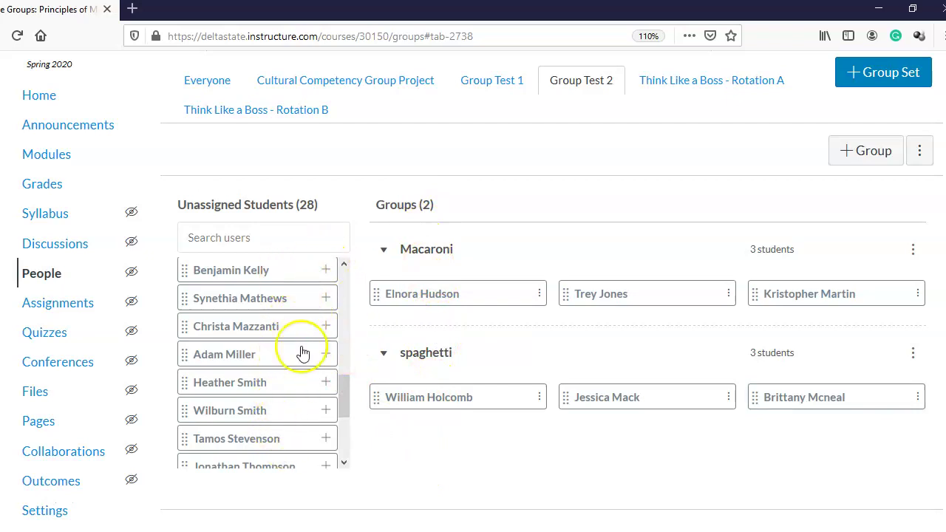
Assign four more unassigned students to the Macaroni group.
left_click_drag(233, 325, 509, 326)
left_click_drag(235, 332, 473, 334)
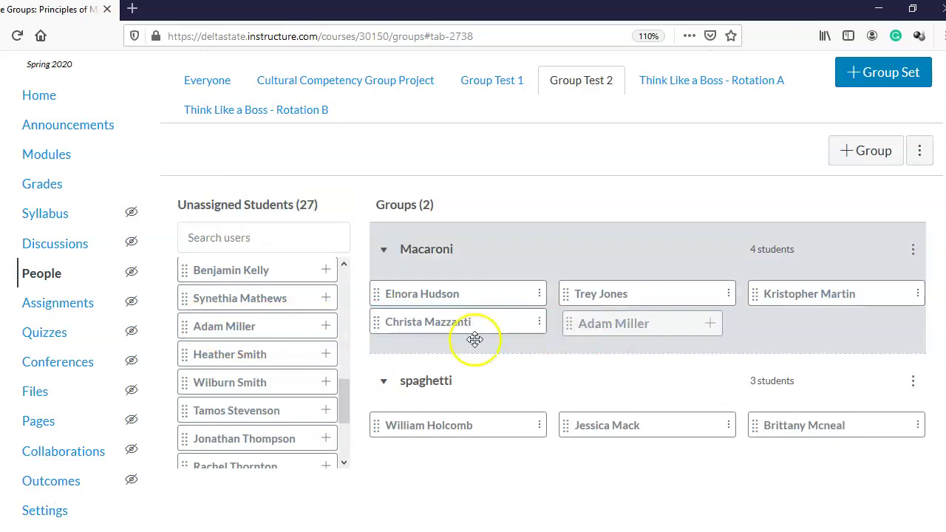
left_click_drag(200, 332, 642, 328)
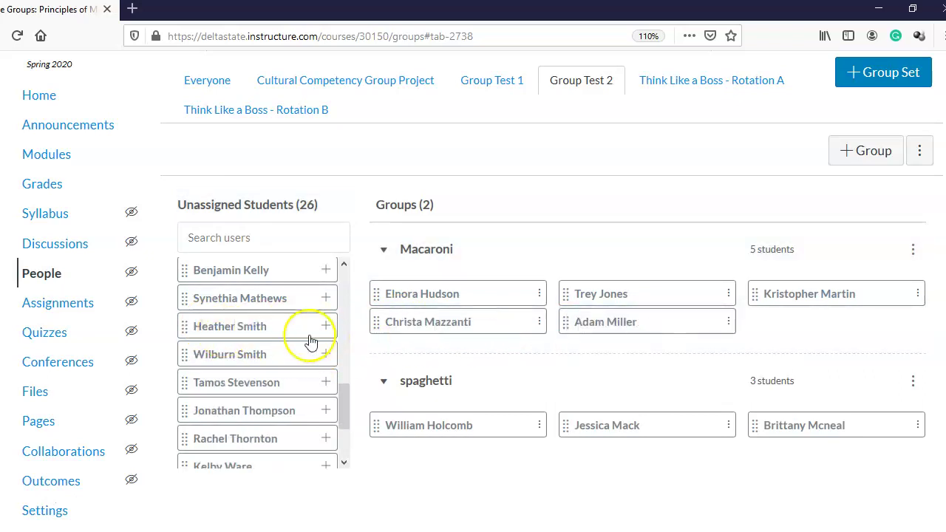
left_click_drag(243, 327, 476, 333)
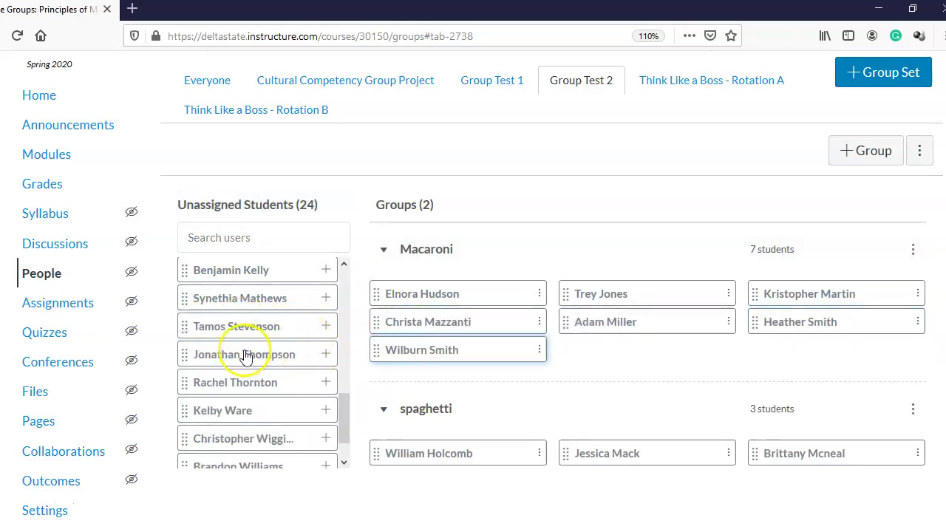
Assign four more students from the upper part of the unassigned list to the spaghetti group.
left_click_drag(344, 433, 338, 279)
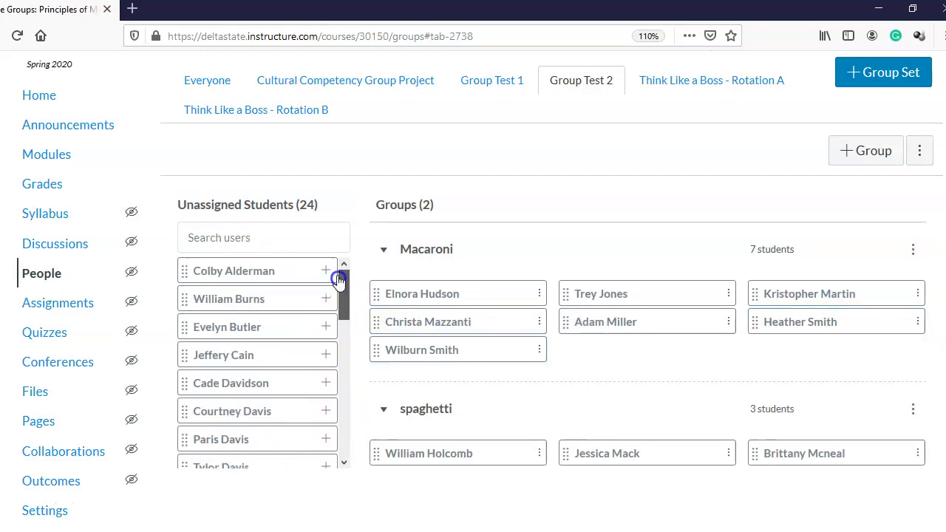
left_click_drag(255, 336, 363, 408)
left_click_drag(254, 357, 558, 446)
left_click_drag(263, 362, 775, 467)
left_click_drag(228, 362, 401, 443)
Distribute eight more unassigned students, four to Macaroni and four to spaghetti.
left_click_drag(253, 390, 405, 375)
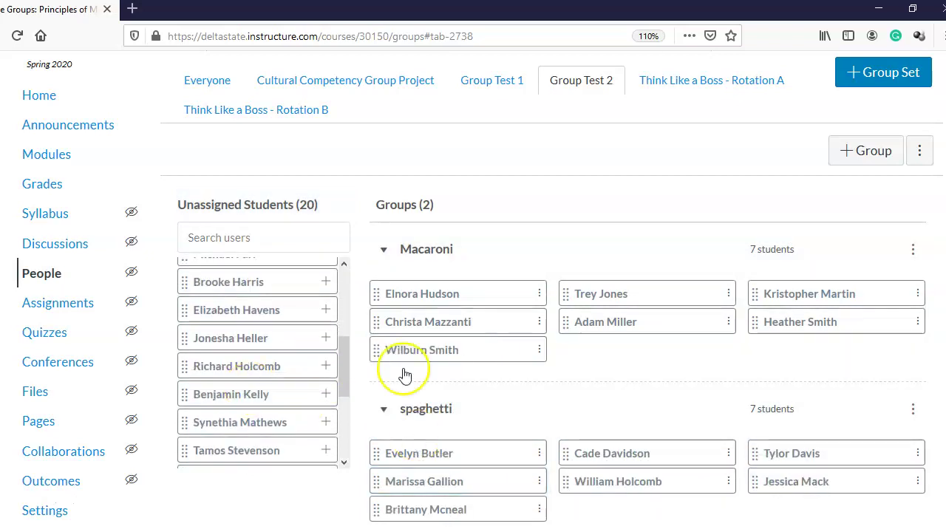
left_click_drag(237, 366, 443, 466)
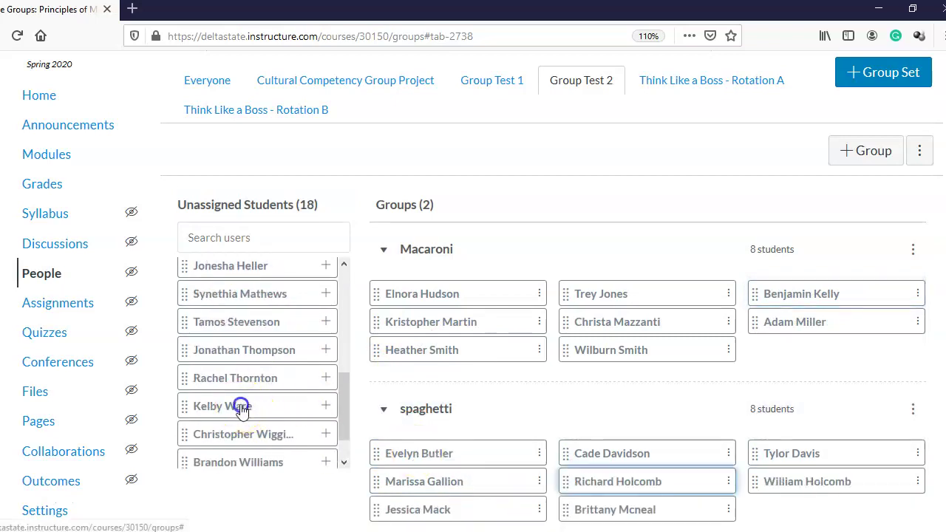
left_click_drag(242, 412, 454, 370)
left_click_drag(243, 353, 580, 475)
left_click_drag(217, 365, 520, 473)
left_click_drag(275, 410, 362, 364)
left_click_drag(245, 366, 574, 365)
left_click_drag(287, 401, 525, 477)
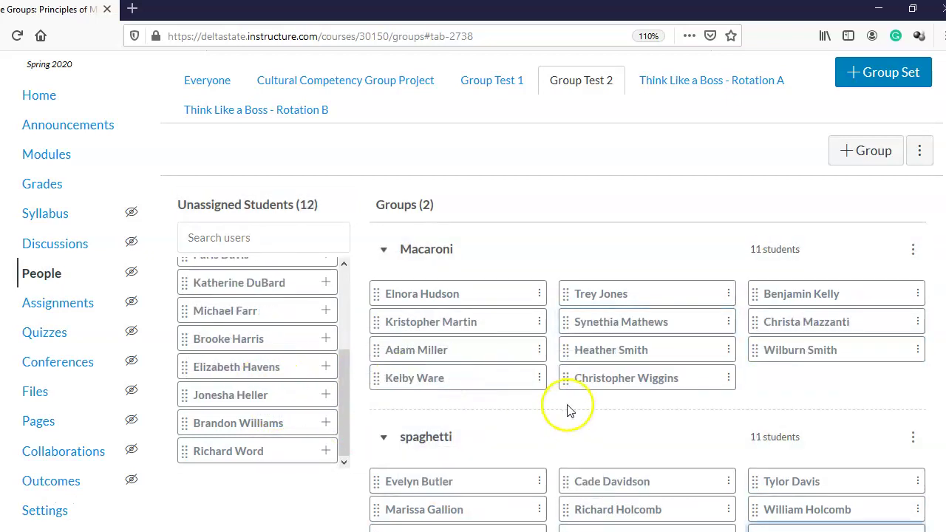
Distribute another eight unassigned students, five to Macaroni and three to spaghetti.
left_click_drag(237, 359, 493, 353)
left_click_drag(266, 344, 510, 451)
left_click_drag(278, 394, 481, 362)
left_click_drag(202, 418, 293, 408)
left_click_drag(231, 370, 469, 348)
left_click_drag(269, 366, 505, 479)
left_click_drag(264, 412, 443, 462)
left_click(239, 430)
left_click_drag(219, 371, 369, 376)
left_click_drag(228, 362, 433, 490)
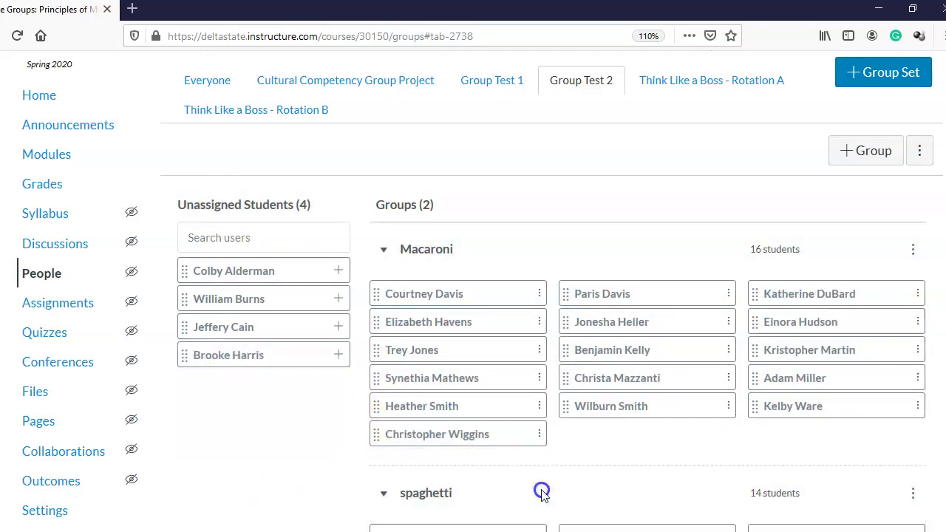
Assign the last four unassigned students, one to Macaroni and three to spaghetti.
left_click_drag(293, 351, 532, 500)
scroll(527, 485, "down", 2)
left_click_drag(234, 210, 551, 215)
left_click_drag(249, 191, 651, 424)
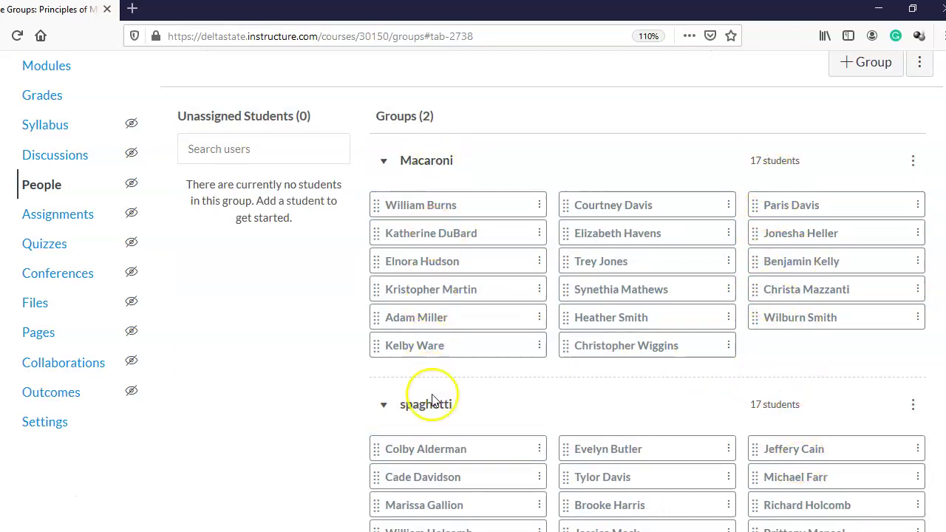
Create a new course assignment named Pasta Debate with the description "Which pasta is better?".
scroll(676, 409, "down", 3)
scroll(676, 409, "up", 5)
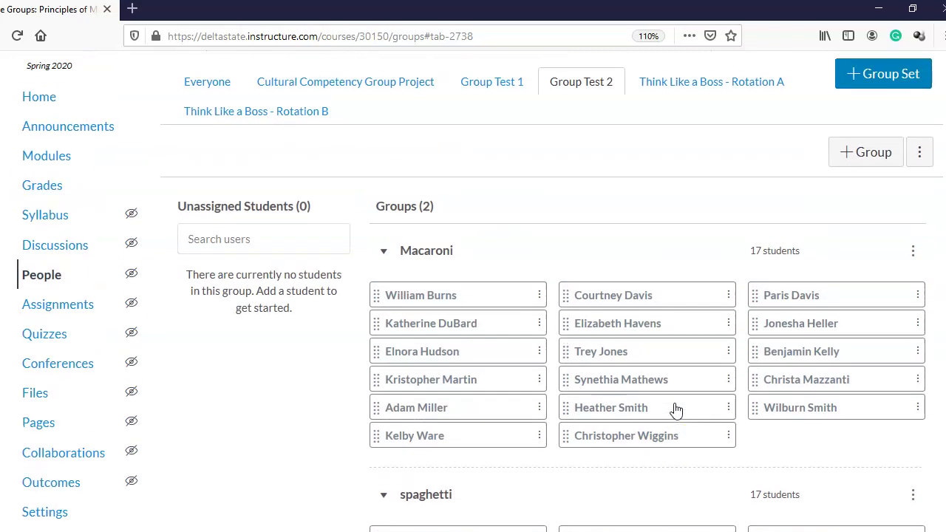
scroll(676, 410, "down", 2)
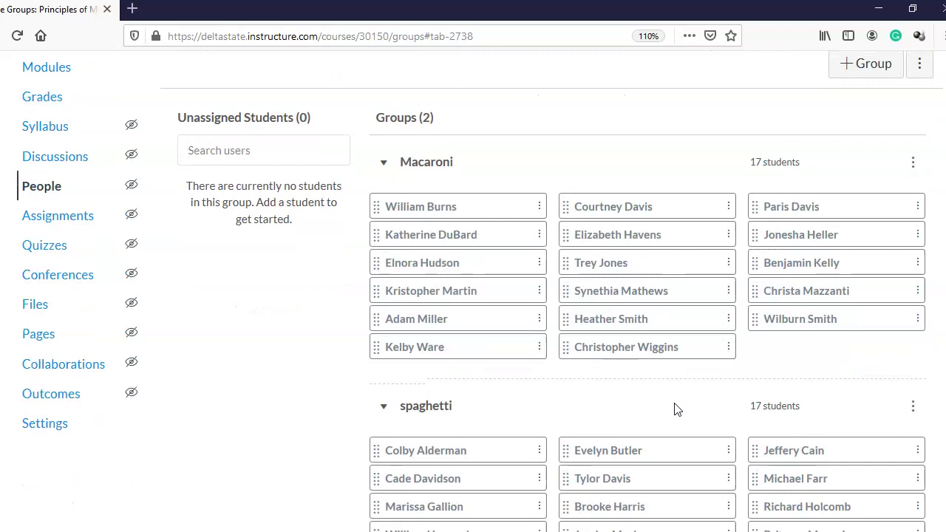
scroll(671, 409, "down", 2)
scroll(672, 407, "up", 5)
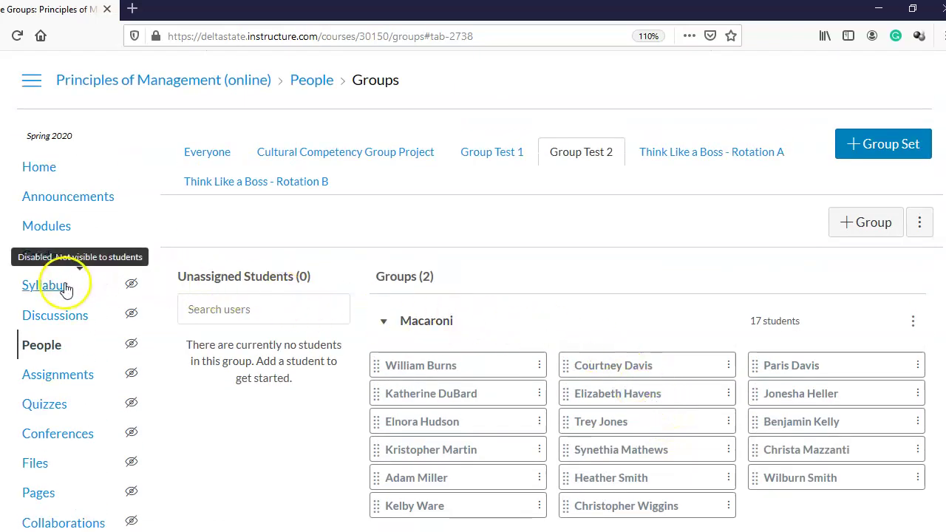
left_click(43, 382)
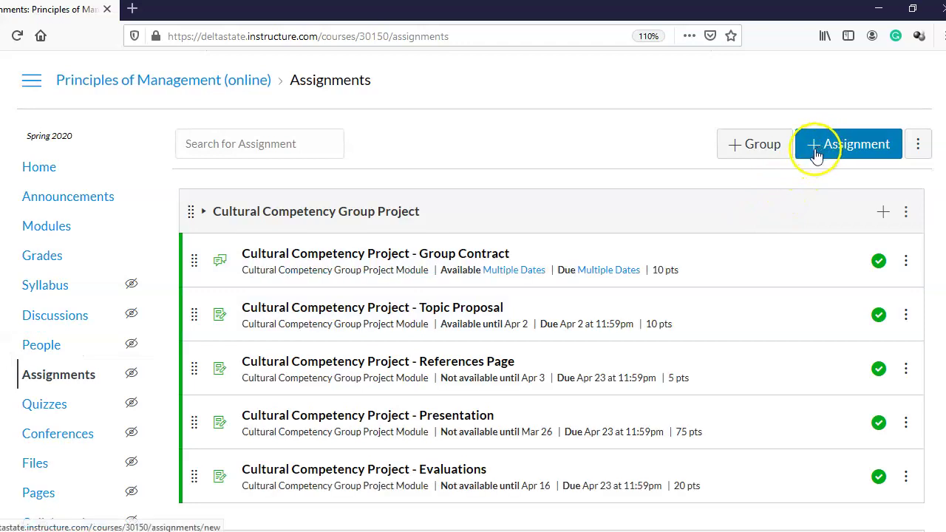
left_click(816, 152)
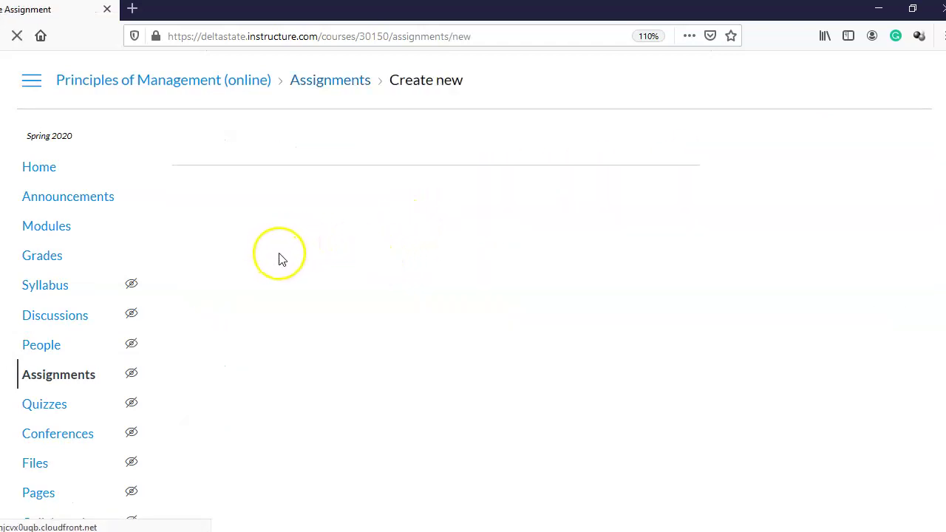
left_click(286, 196)
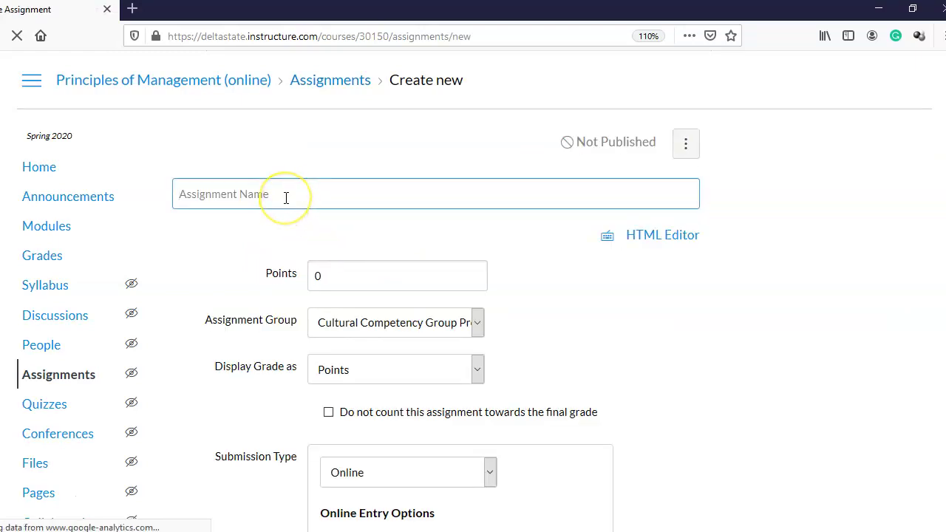
type("Pasta Debate")
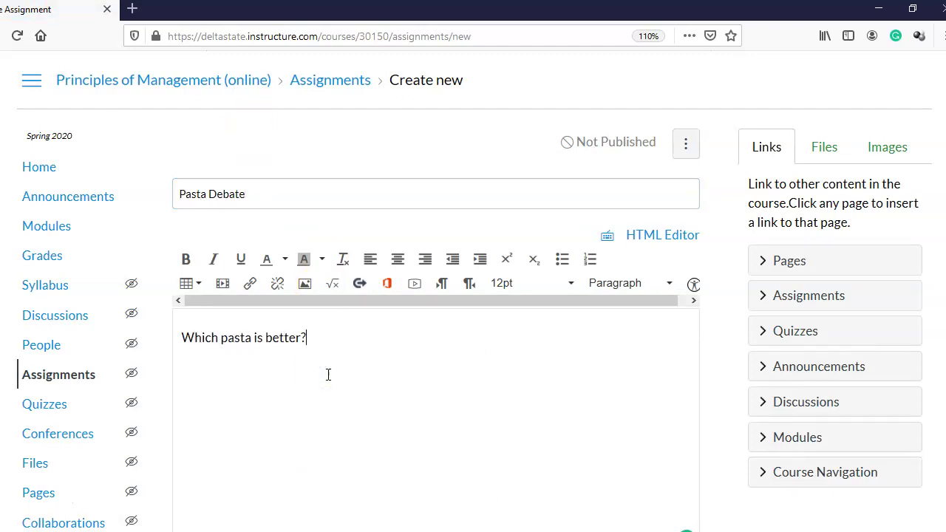
Set the assignment's points to 25 and its assignment group to Weekly Assignments.
scroll(742, 285, "down", 3)
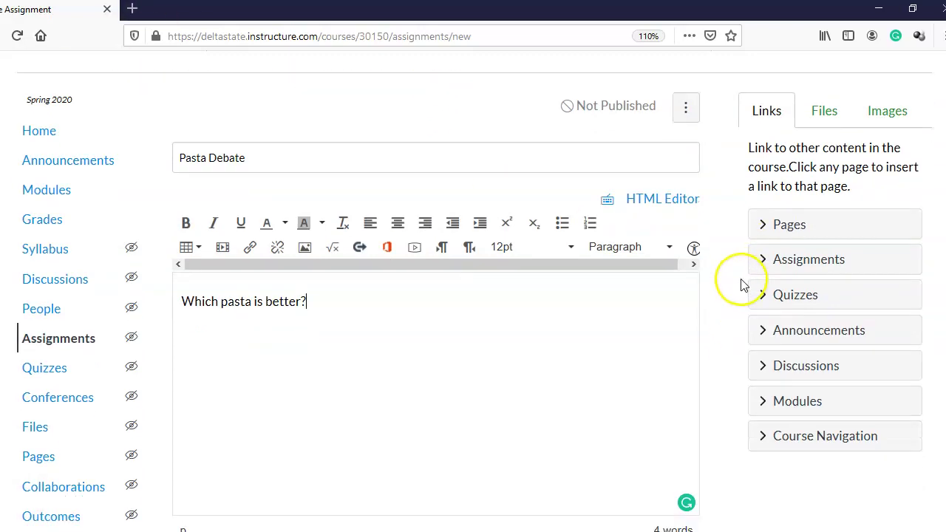
scroll(742, 283, "down", 2)
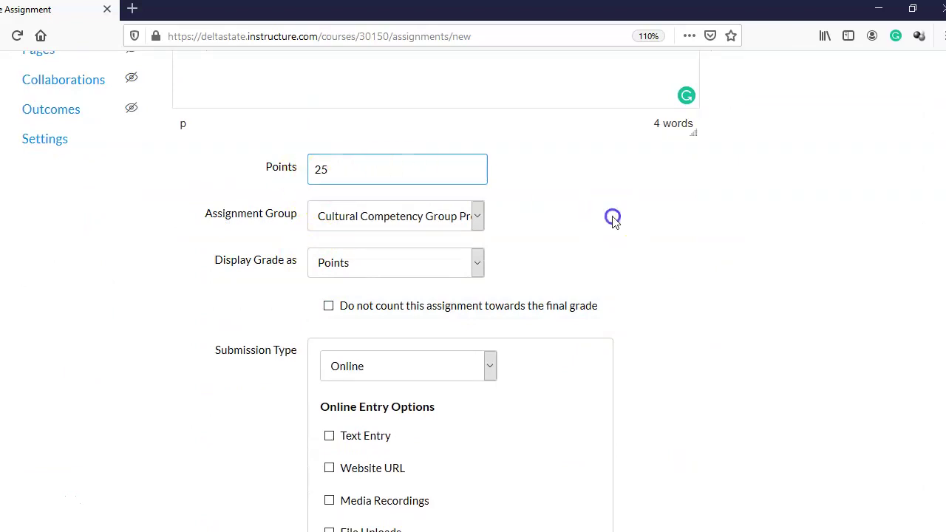
left_click(473, 216)
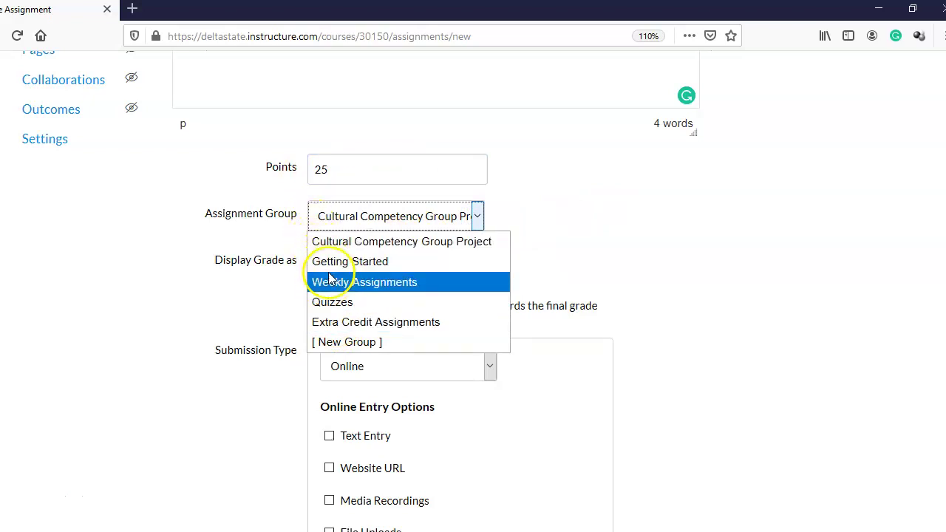
left_click(370, 287)
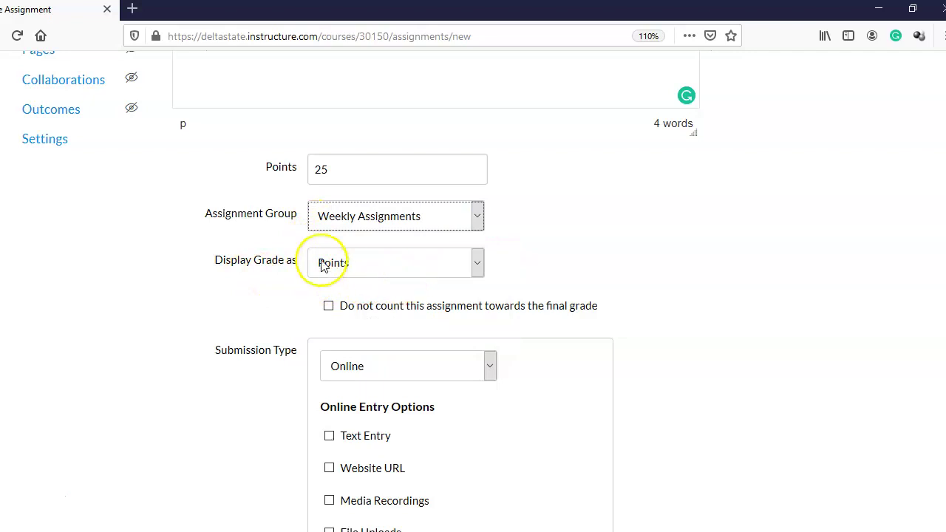
Make the Pasta Debate assignment a group assignment that uses the Group Test 2 group set.
scroll(676, 321, "down", 1)
scroll(675, 320, "down", 5)
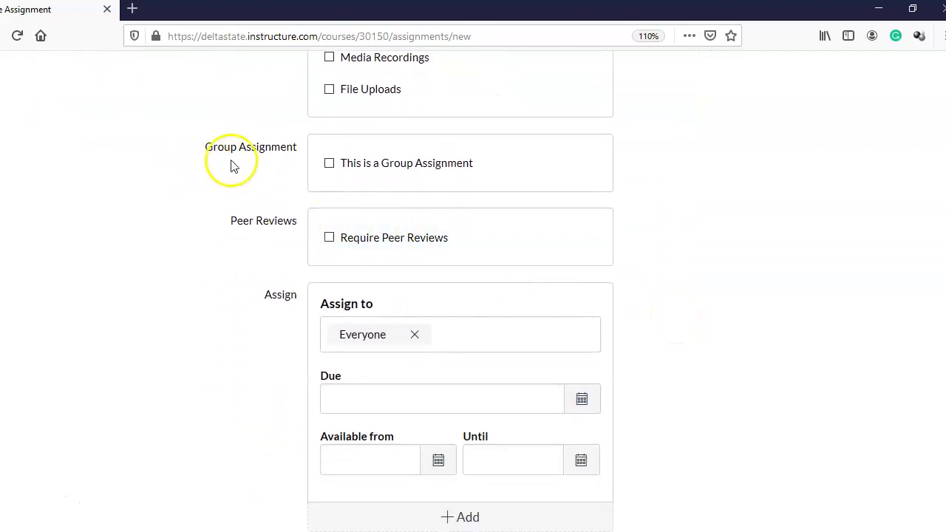
left_click(328, 165)
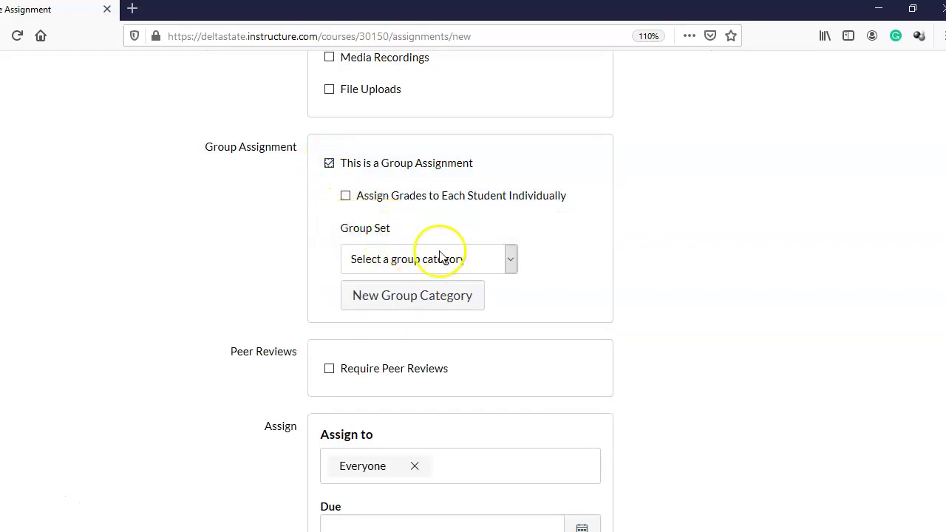
left_click(512, 261)
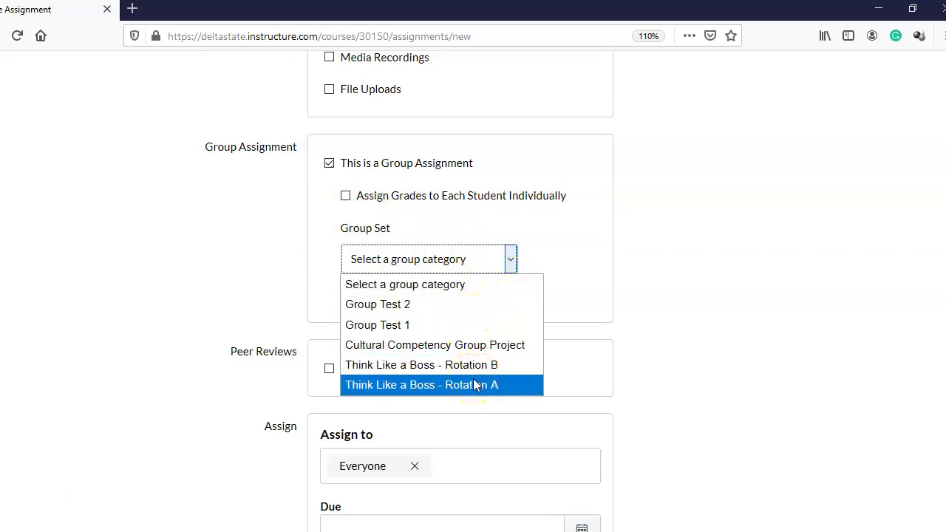
left_click_drag(452, 384, 398, 366)
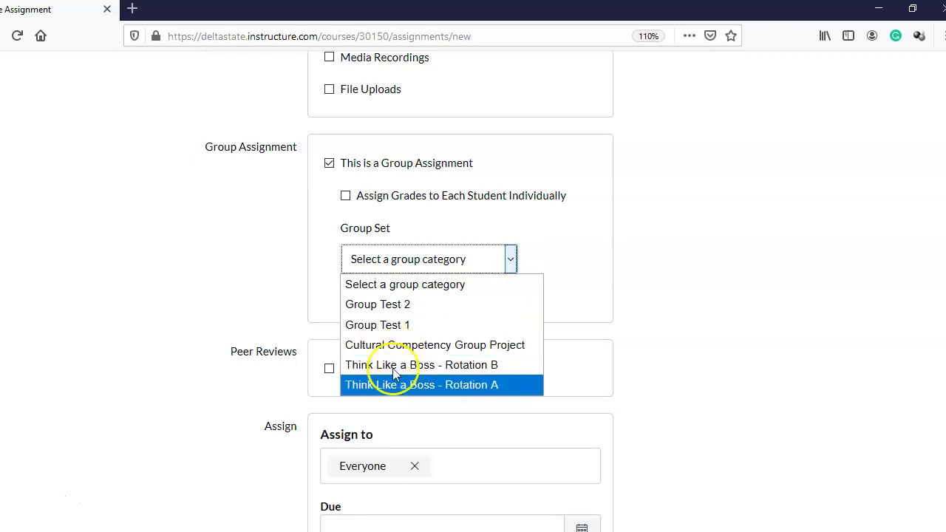
left_click(412, 304)
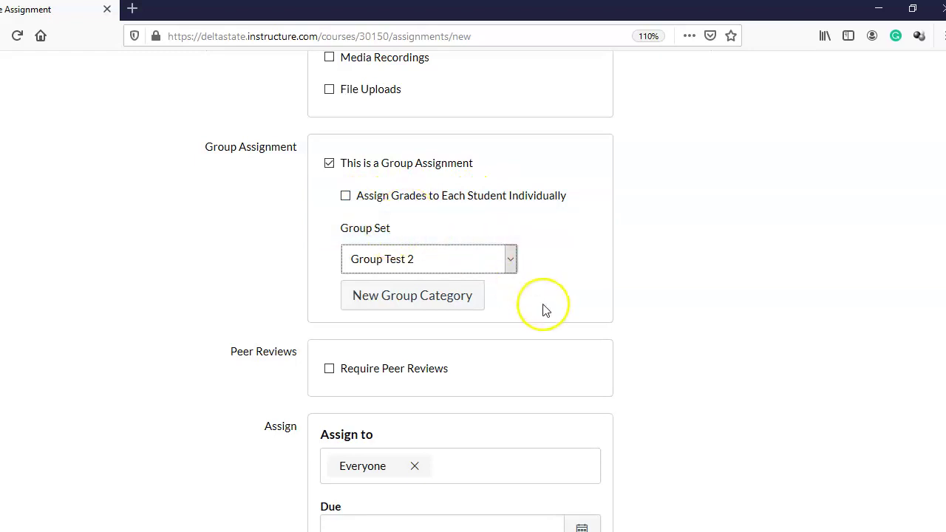
Set the assignment's due date to Mar 20, 2020 11:59pm for Everyone and try to save it.
scroll(543, 310, "down", 3)
left_click(582, 277)
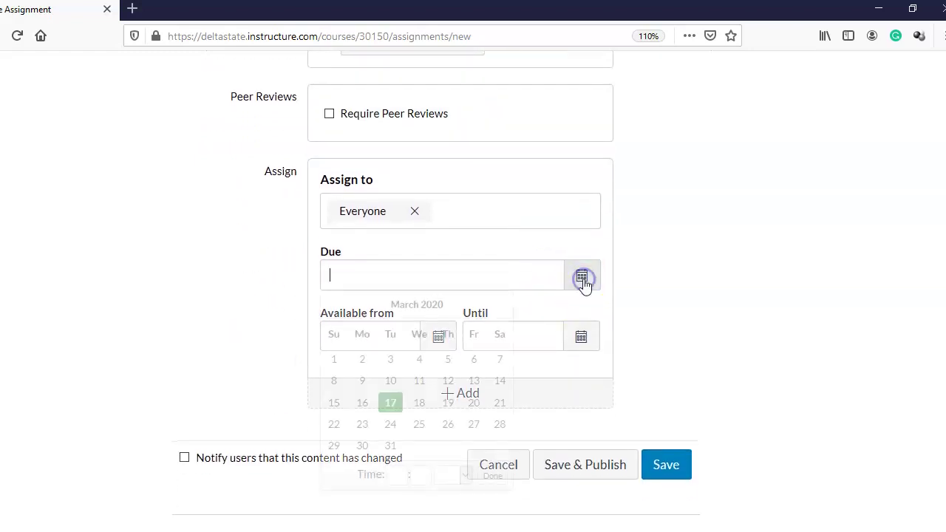
left_click(497, 477)
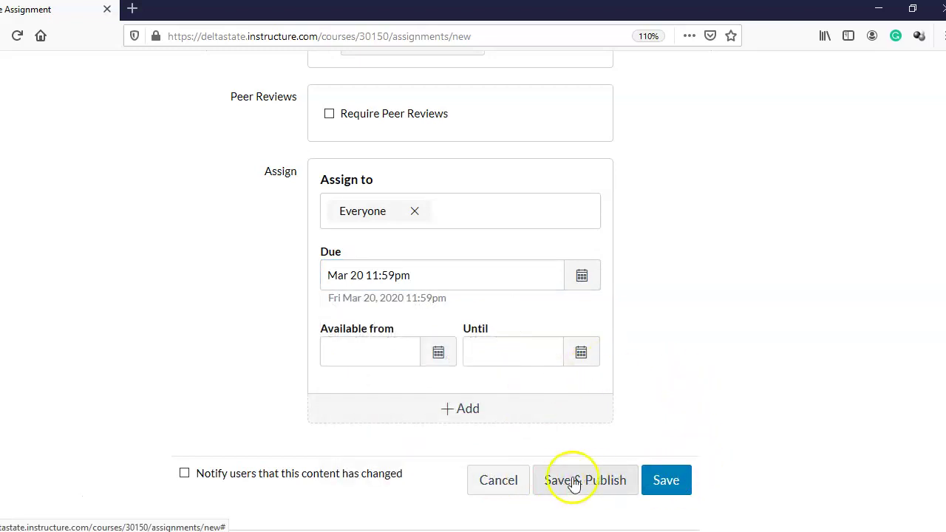
left_click(652, 476)
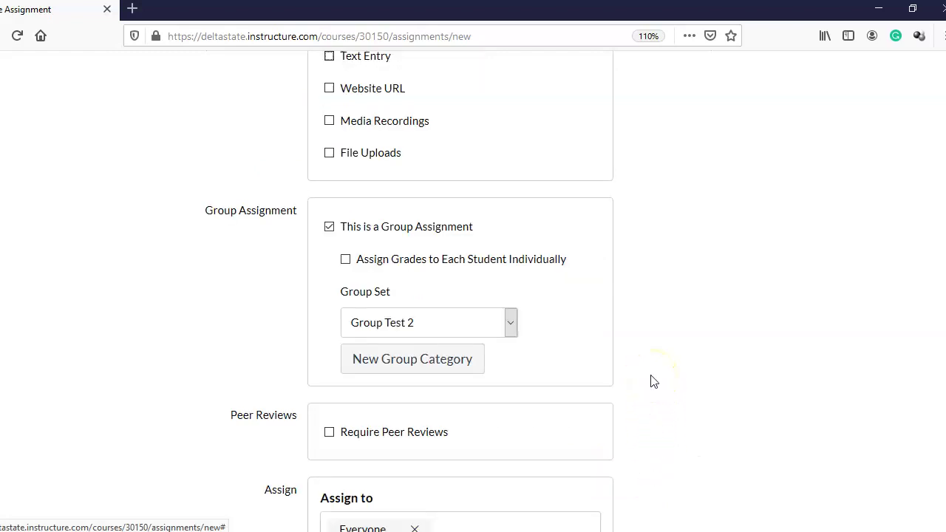
Allow File Uploads as the online submission type and save the assignment without publishing it.
scroll(650, 381, "down", 8)
scroll(655, 395, "up", 8)
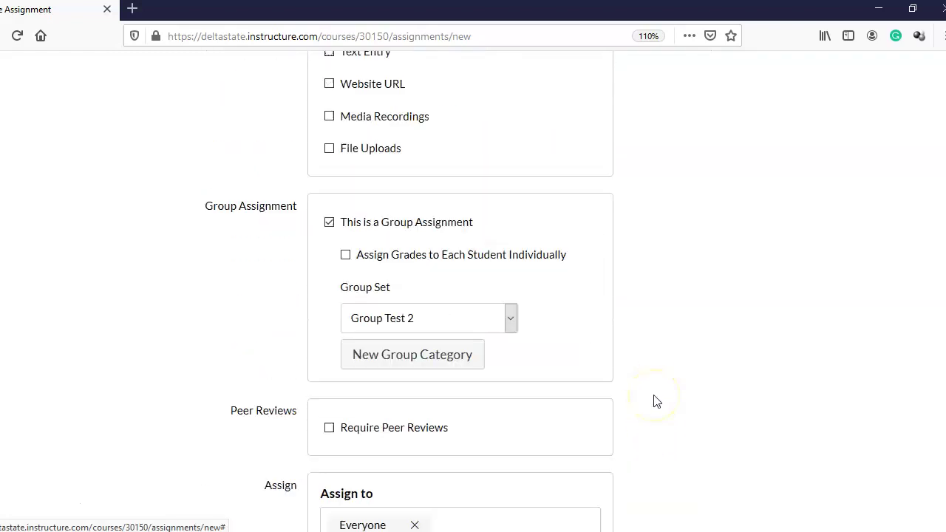
scroll(654, 400, "up", 3)
left_click(329, 352)
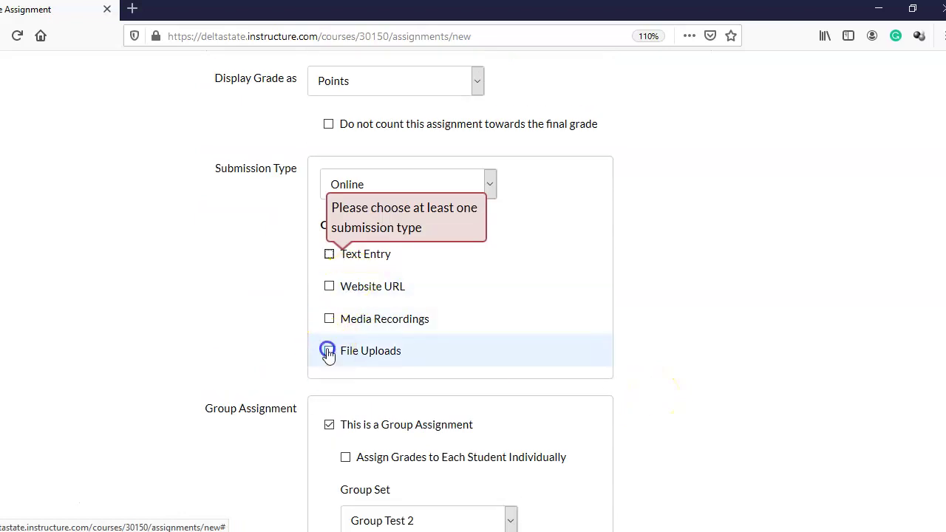
scroll(761, 362, "down", 5)
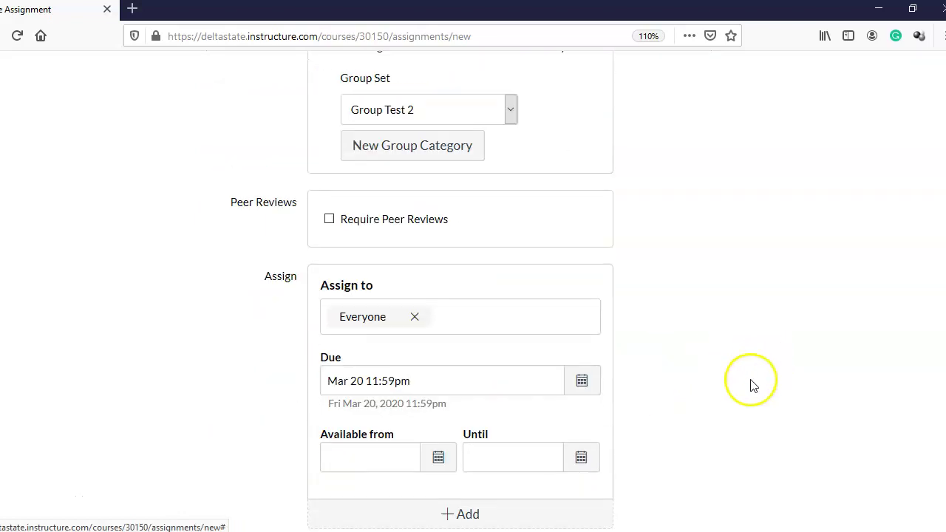
scroll(751, 385, "down", 3)
left_click(669, 464)
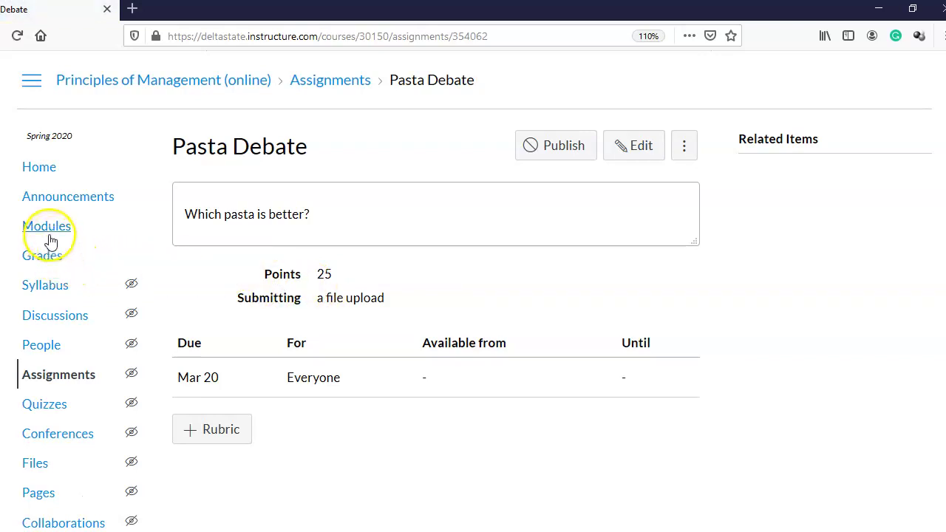
Open the Cultural Competency Project - Topic Proposal assignment in SpeedGrader.
left_click(47, 374)
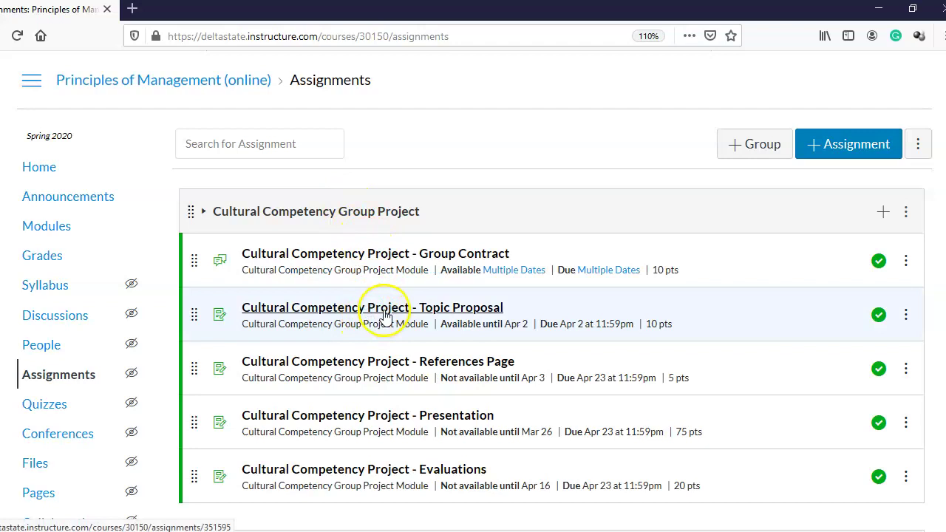
left_click(384, 314)
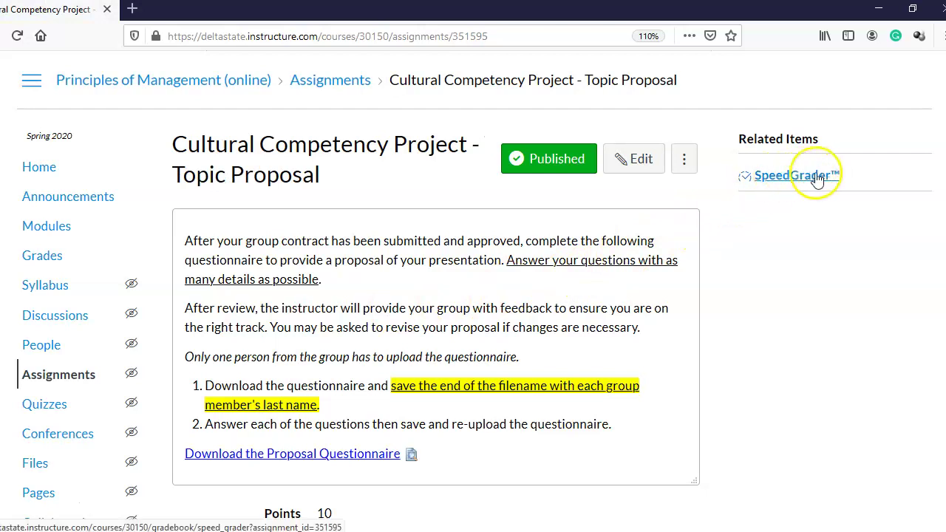
left_click(792, 177)
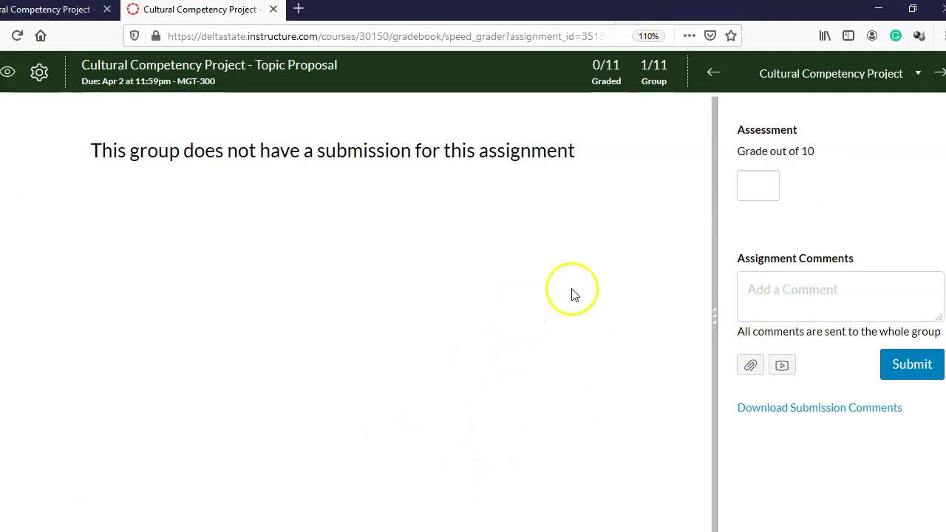
Show Cultural Competency Project Group 3 in SpeedGrader and select its grade field.
left_click(916, 77)
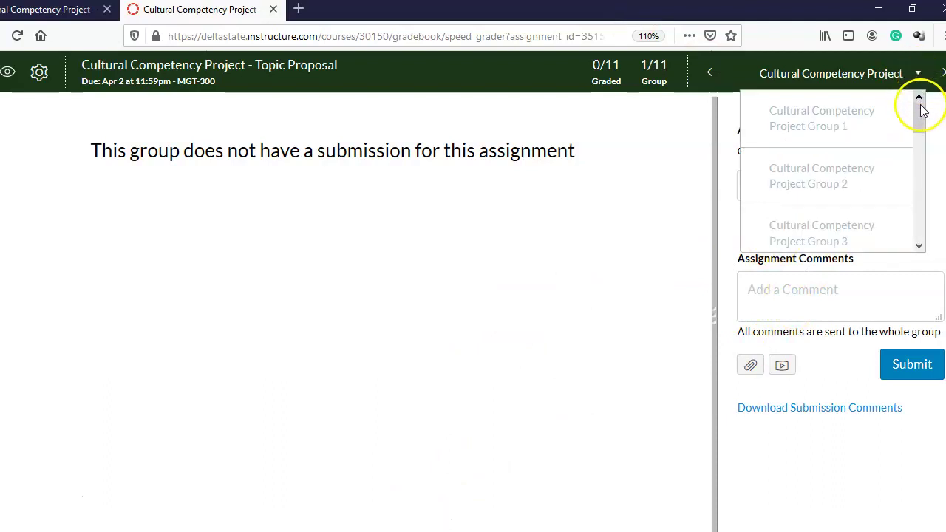
left_click_drag(922, 110, 921, 137)
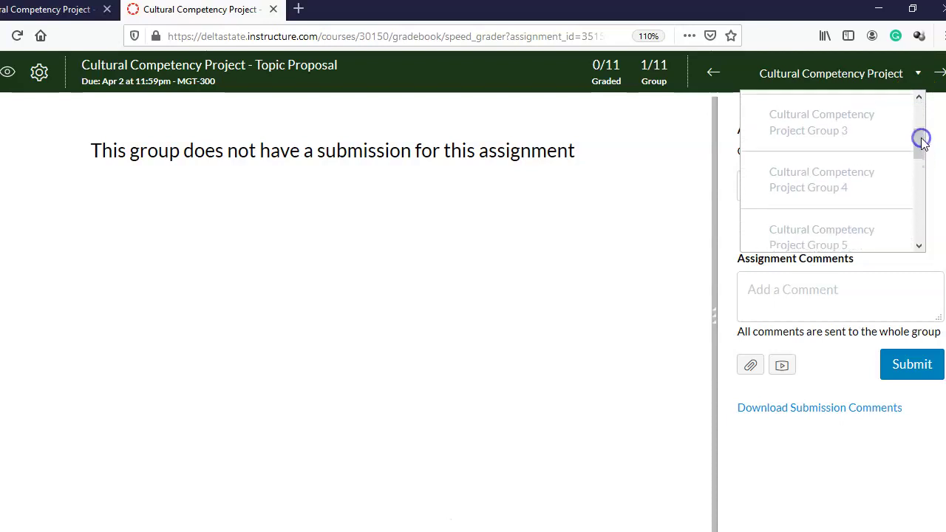
left_click(804, 138)
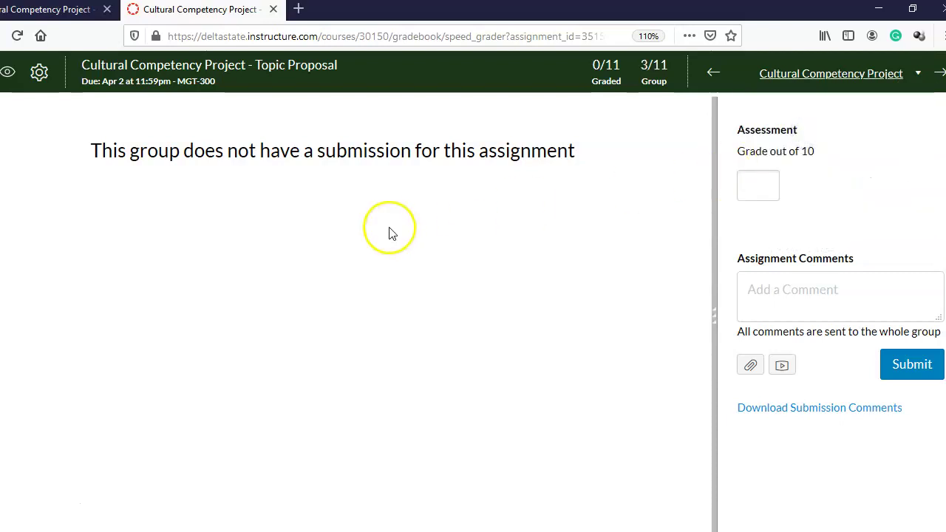
left_click(753, 188)
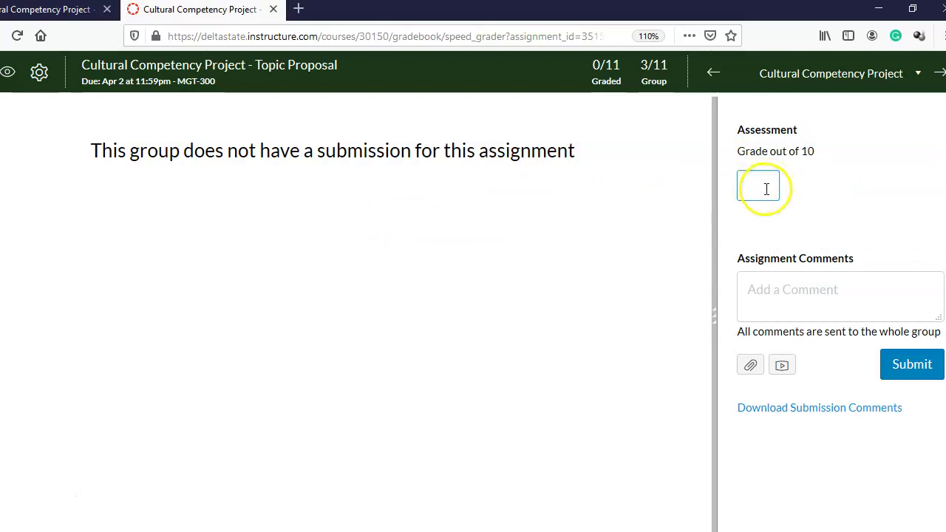
Switch SpeedGrader to the sixth group in the Topic Proposal's group list.
left_click(918, 73)
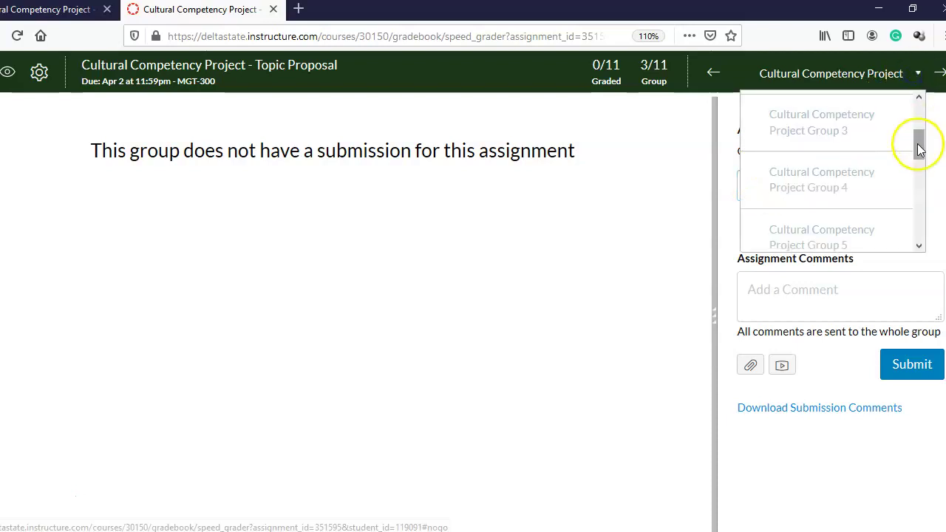
left_click_drag(917, 144, 918, 169)
left_click(876, 197)
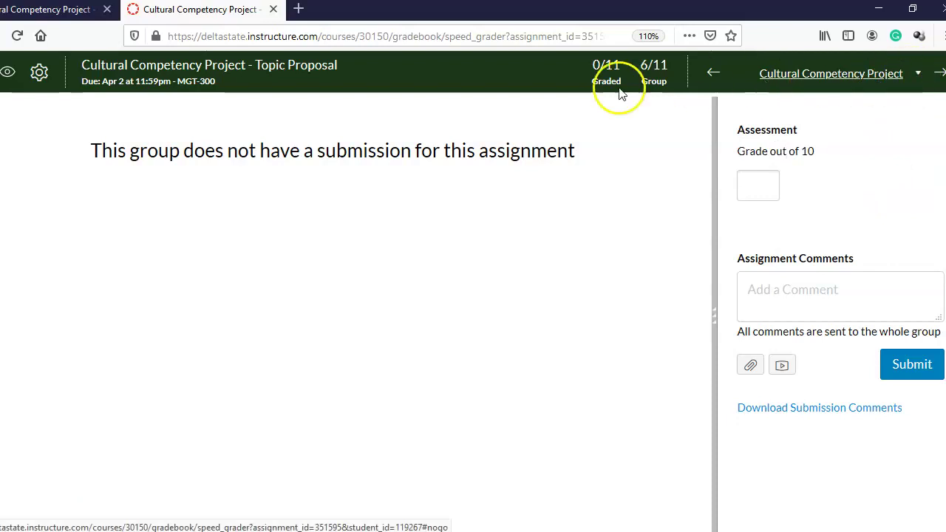
Return to the course assignments and open Cultural Competency Project - Evaluations in SpeedGrader.
left_click(249, 68)
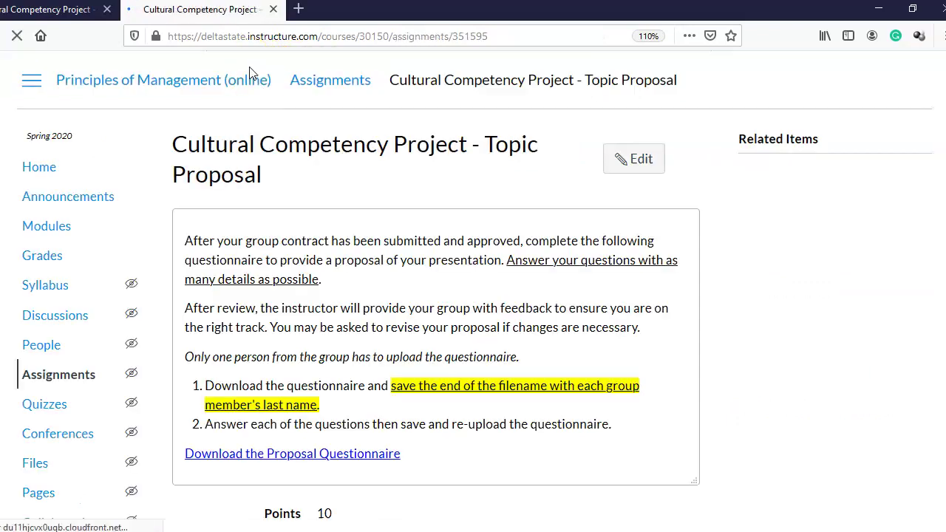
scroll(332, 225, "down", 2)
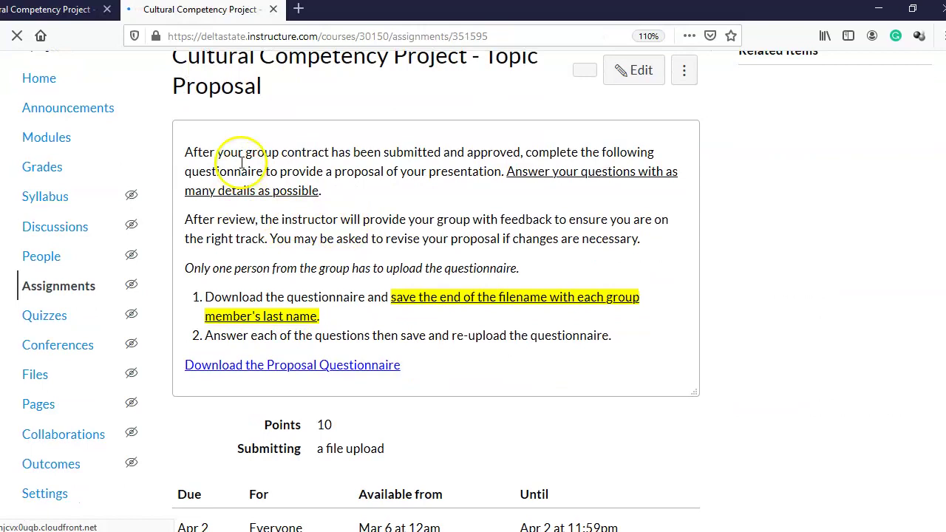
left_click(65, 294)
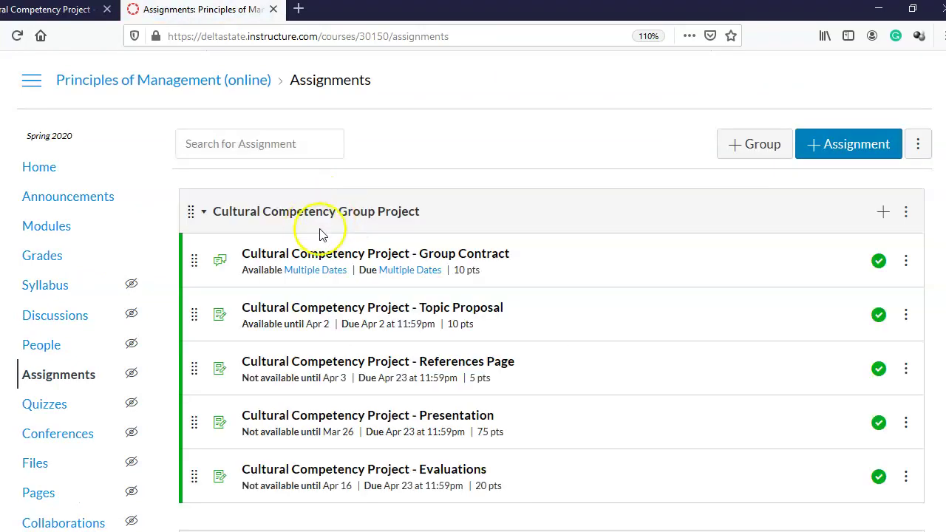
scroll(355, 340, "down", 2)
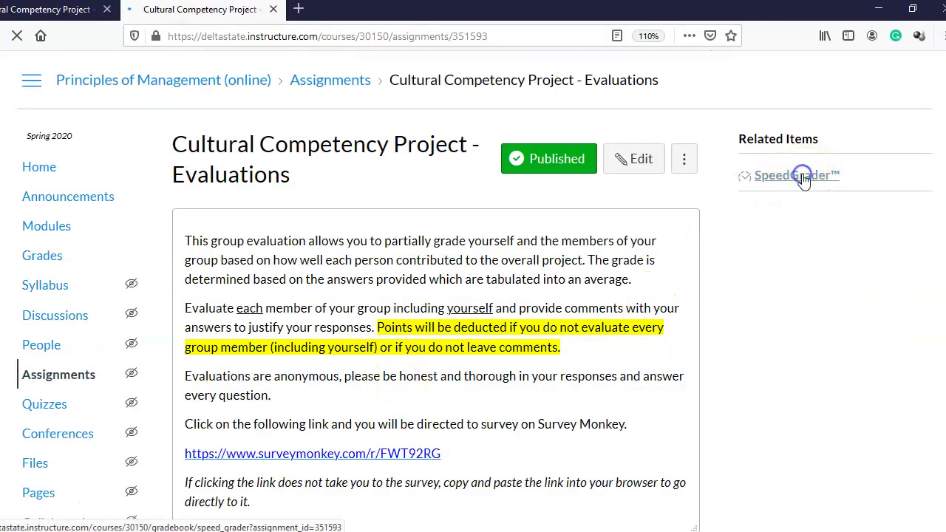
left_click(802, 177)
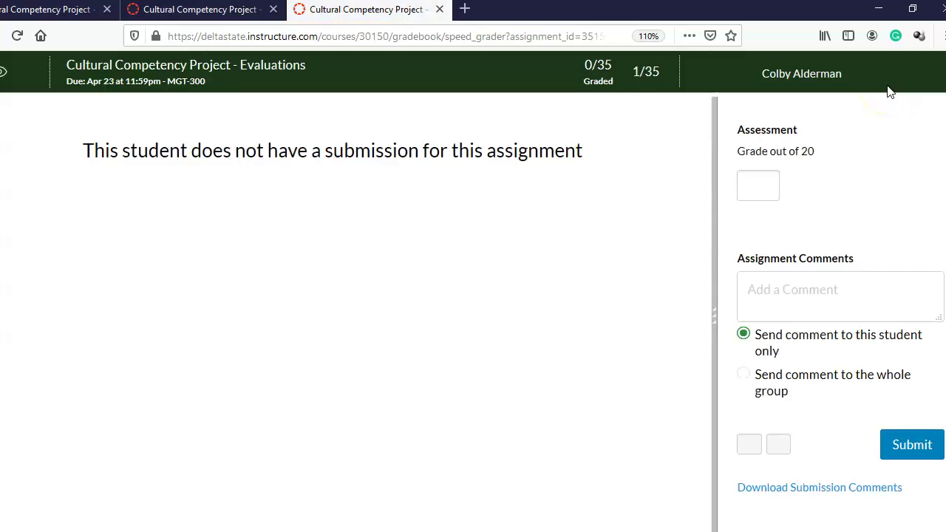
Look through the individual student list for the Evaluations assignment and close the list again.
left_click(916, 73)
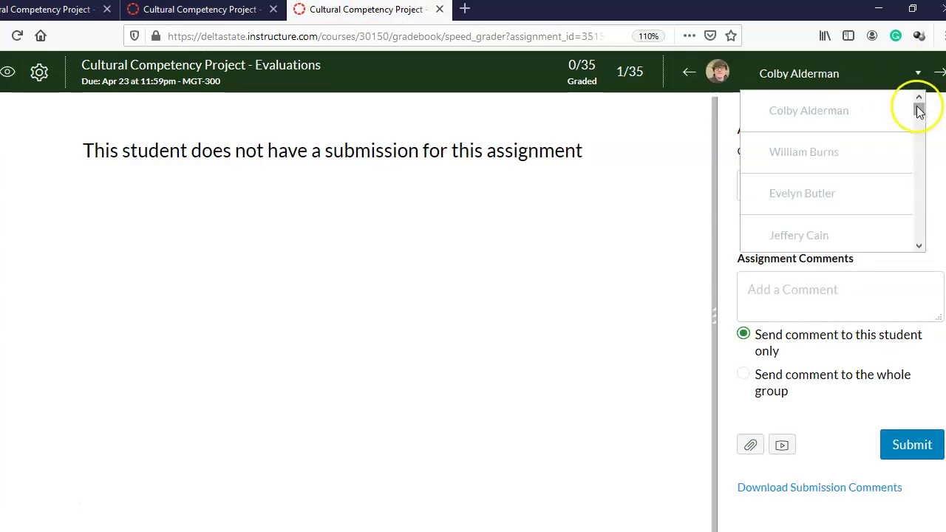
left_click_drag(917, 108, 920, 81)
left_click(920, 78)
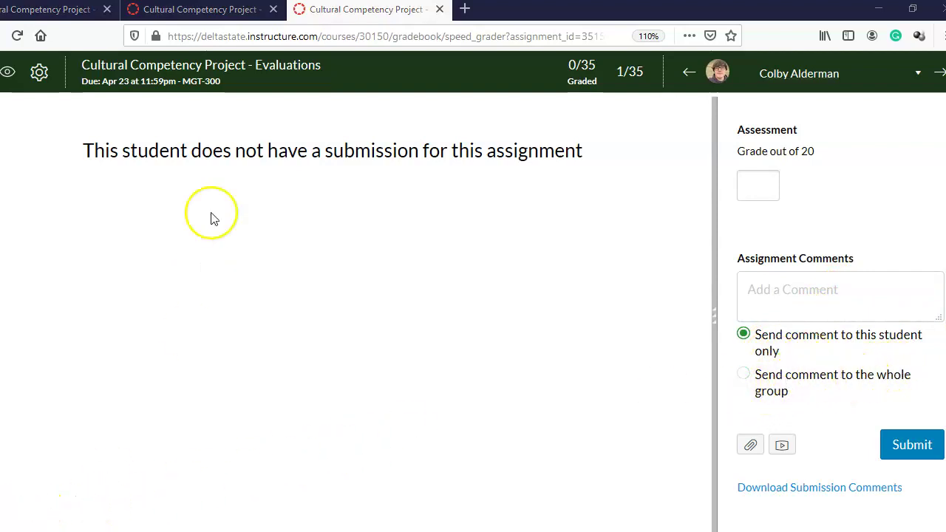
Return to the Topic Proposal page and open the Cultural Competency Group Project group set in the course's People area.
left_click(223, 14)
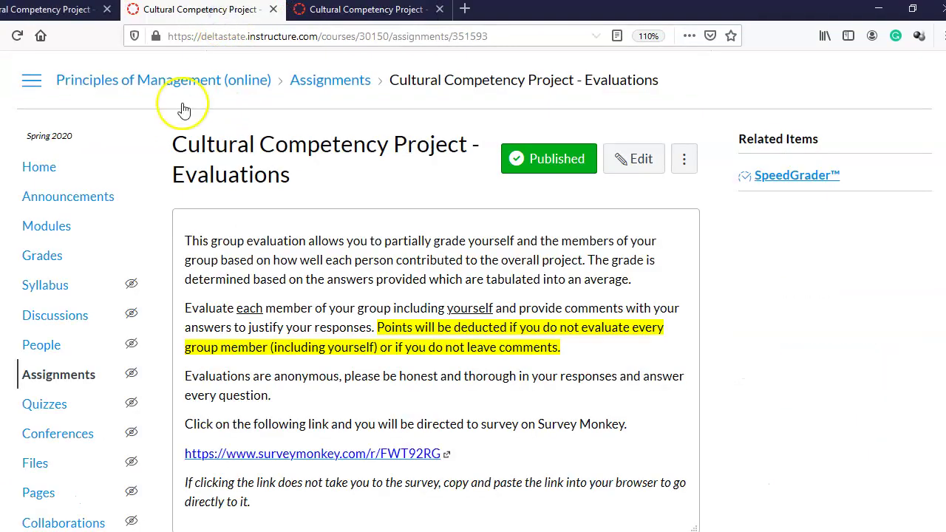
left_click(74, 9)
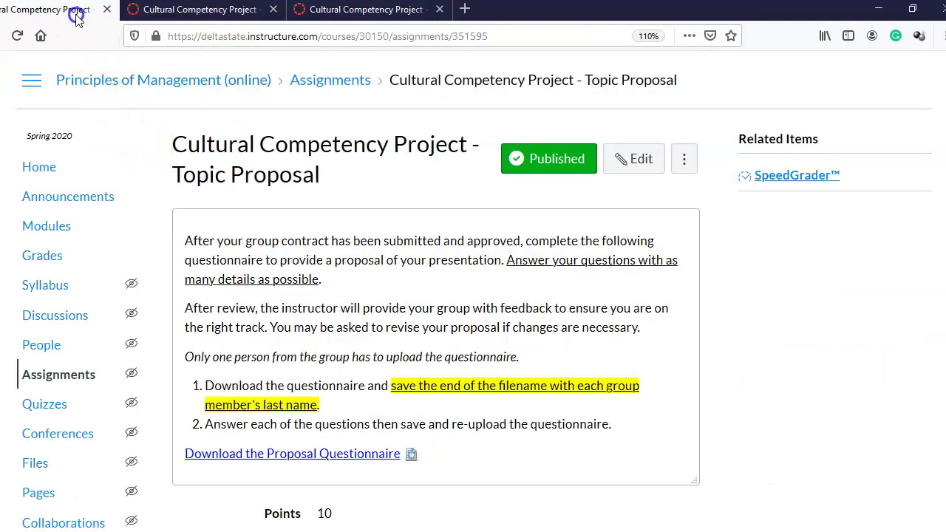
left_click(41, 345)
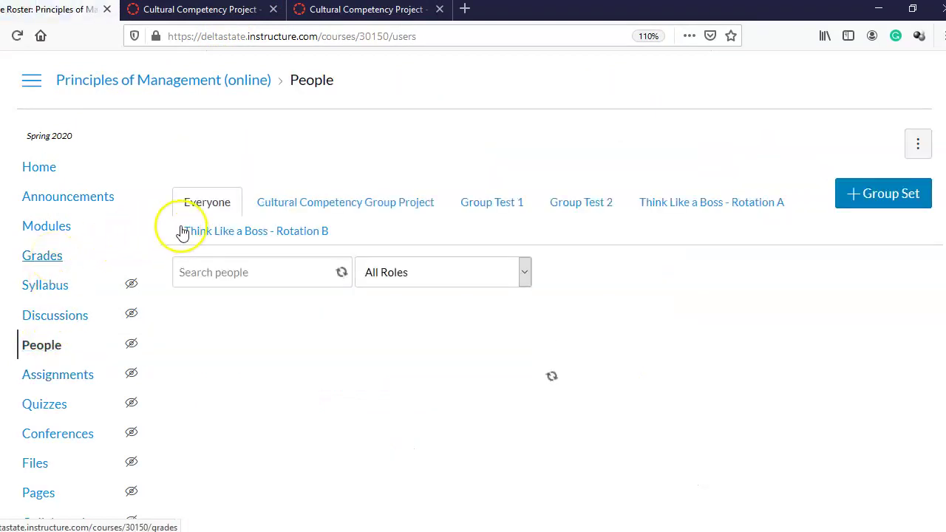
left_click(370, 213)
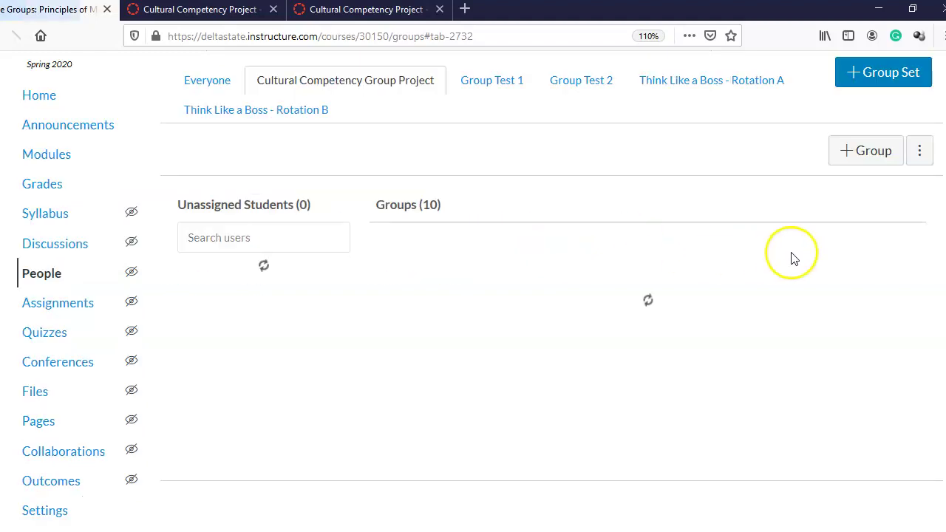
Visit the homepage of the first group in the Cultural Competency Group Project set.
scroll(581, 251, "down", 3)
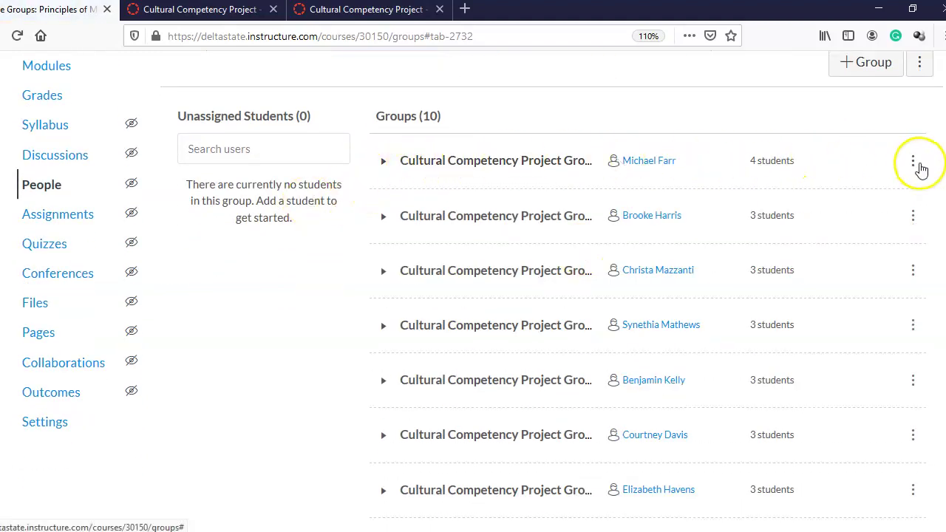
left_click(915, 163)
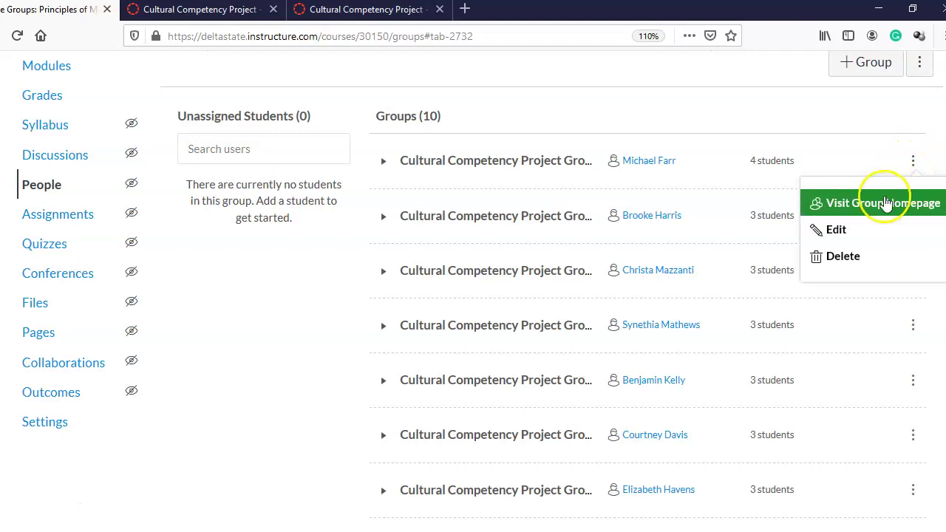
left_click(888, 206)
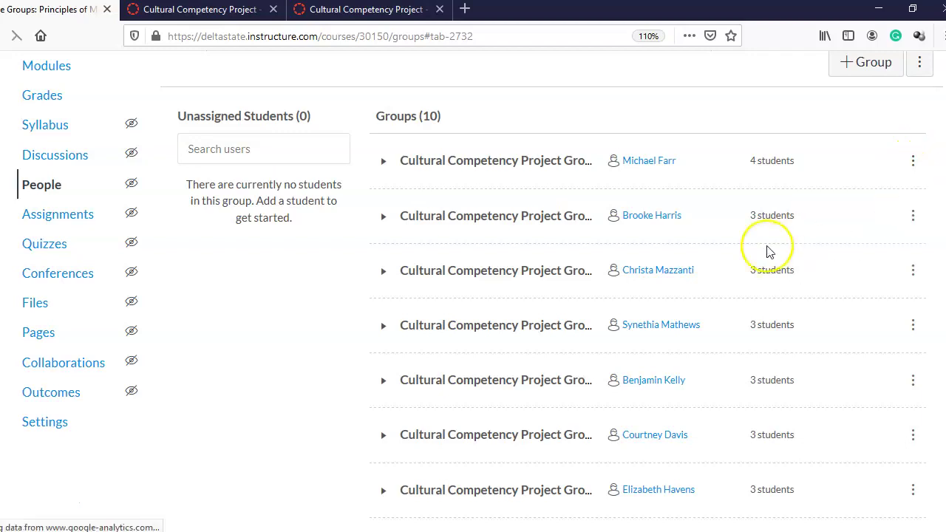